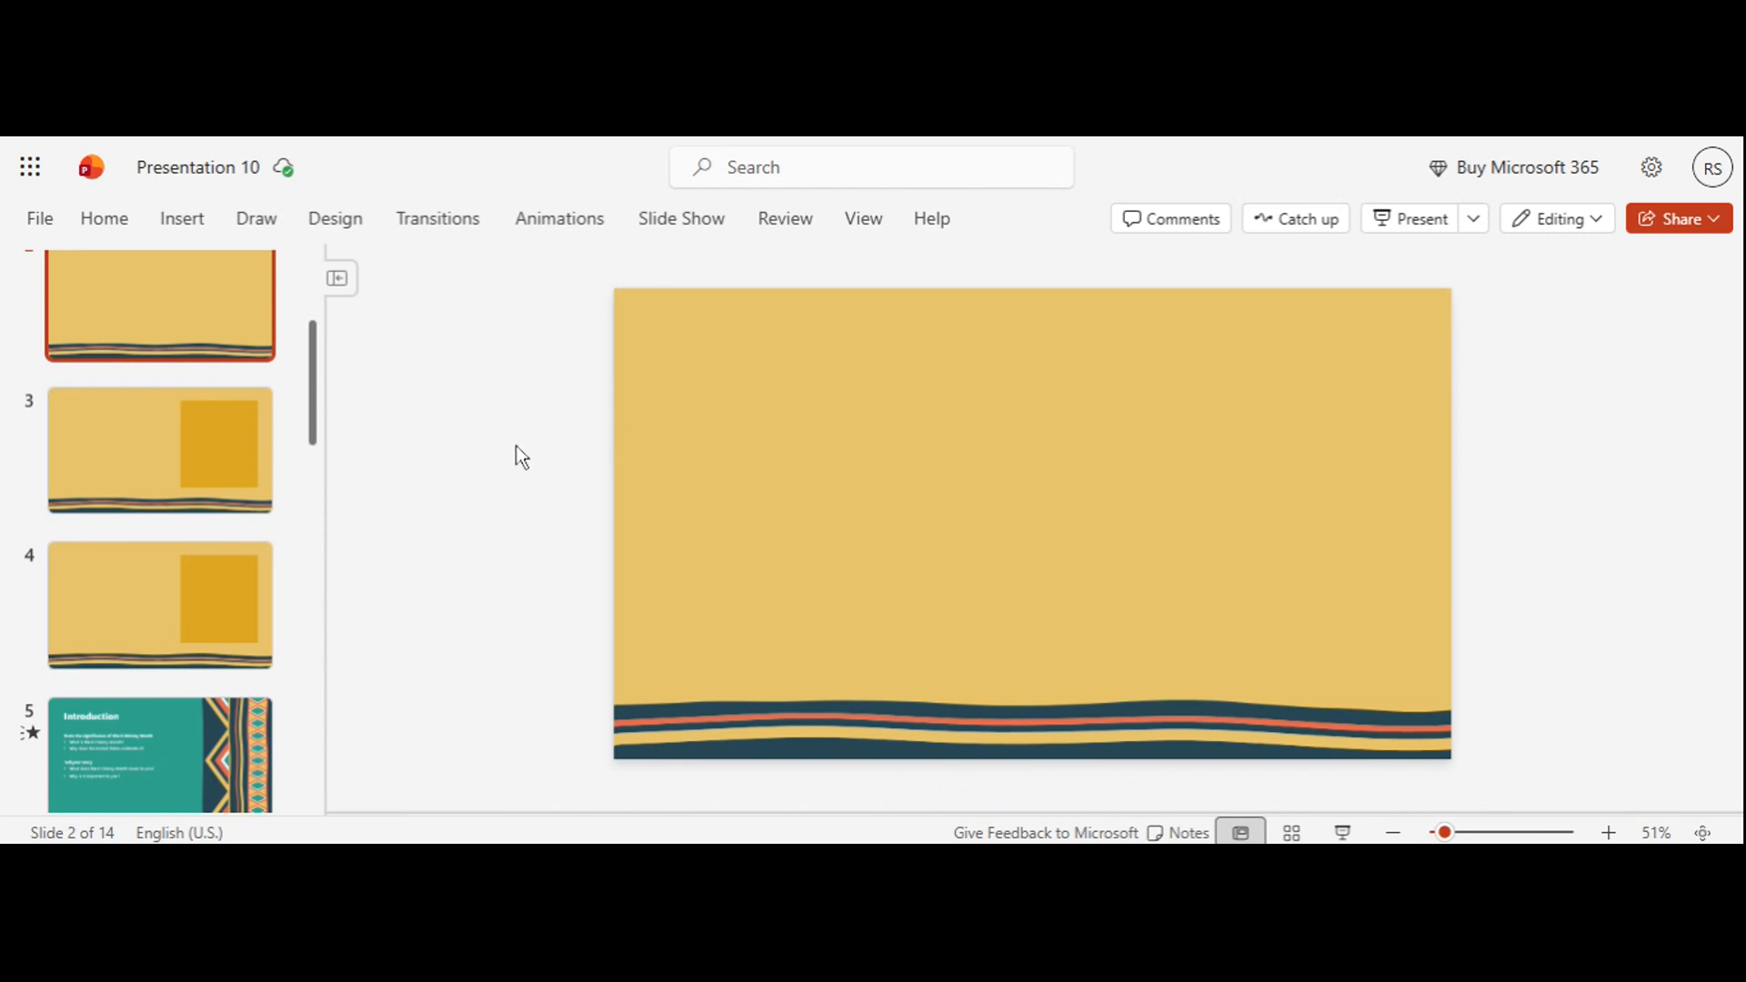
Step: Draw a Flowchart: Process rectangle about 7.31" wide and 3.63" high near the middle of slide 2 and nudge its position slightly
scroll(277, 462, up, 3)
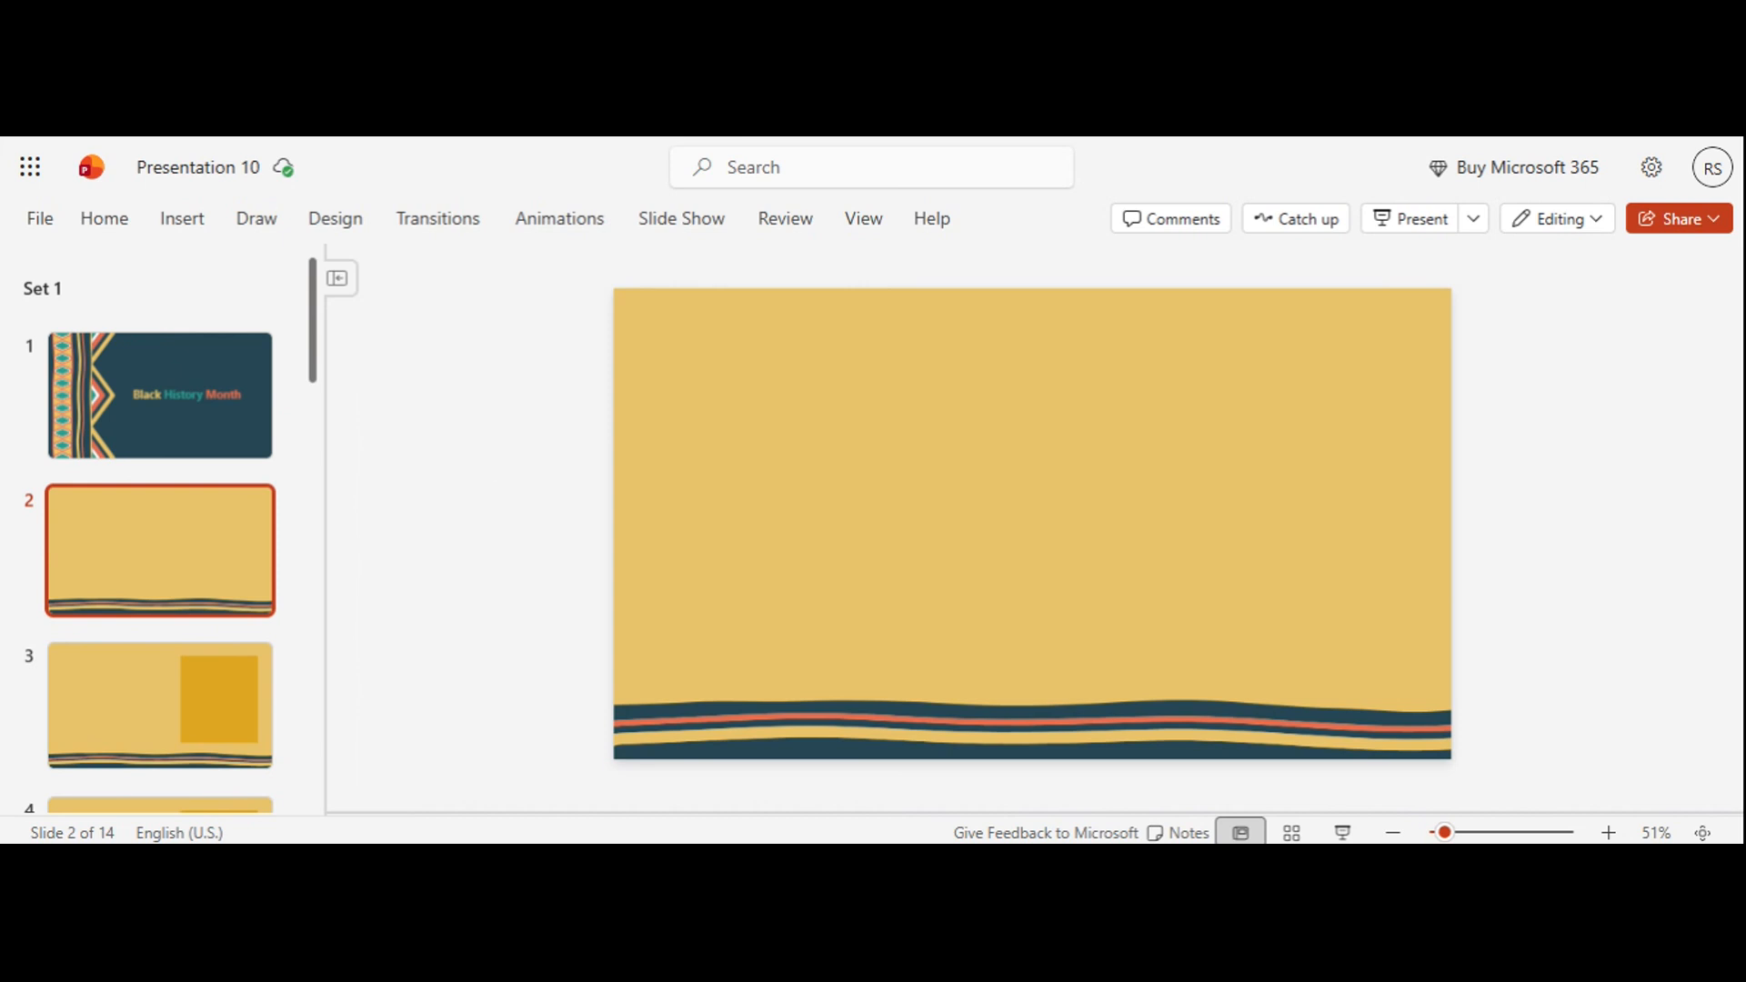
click(204, 227)
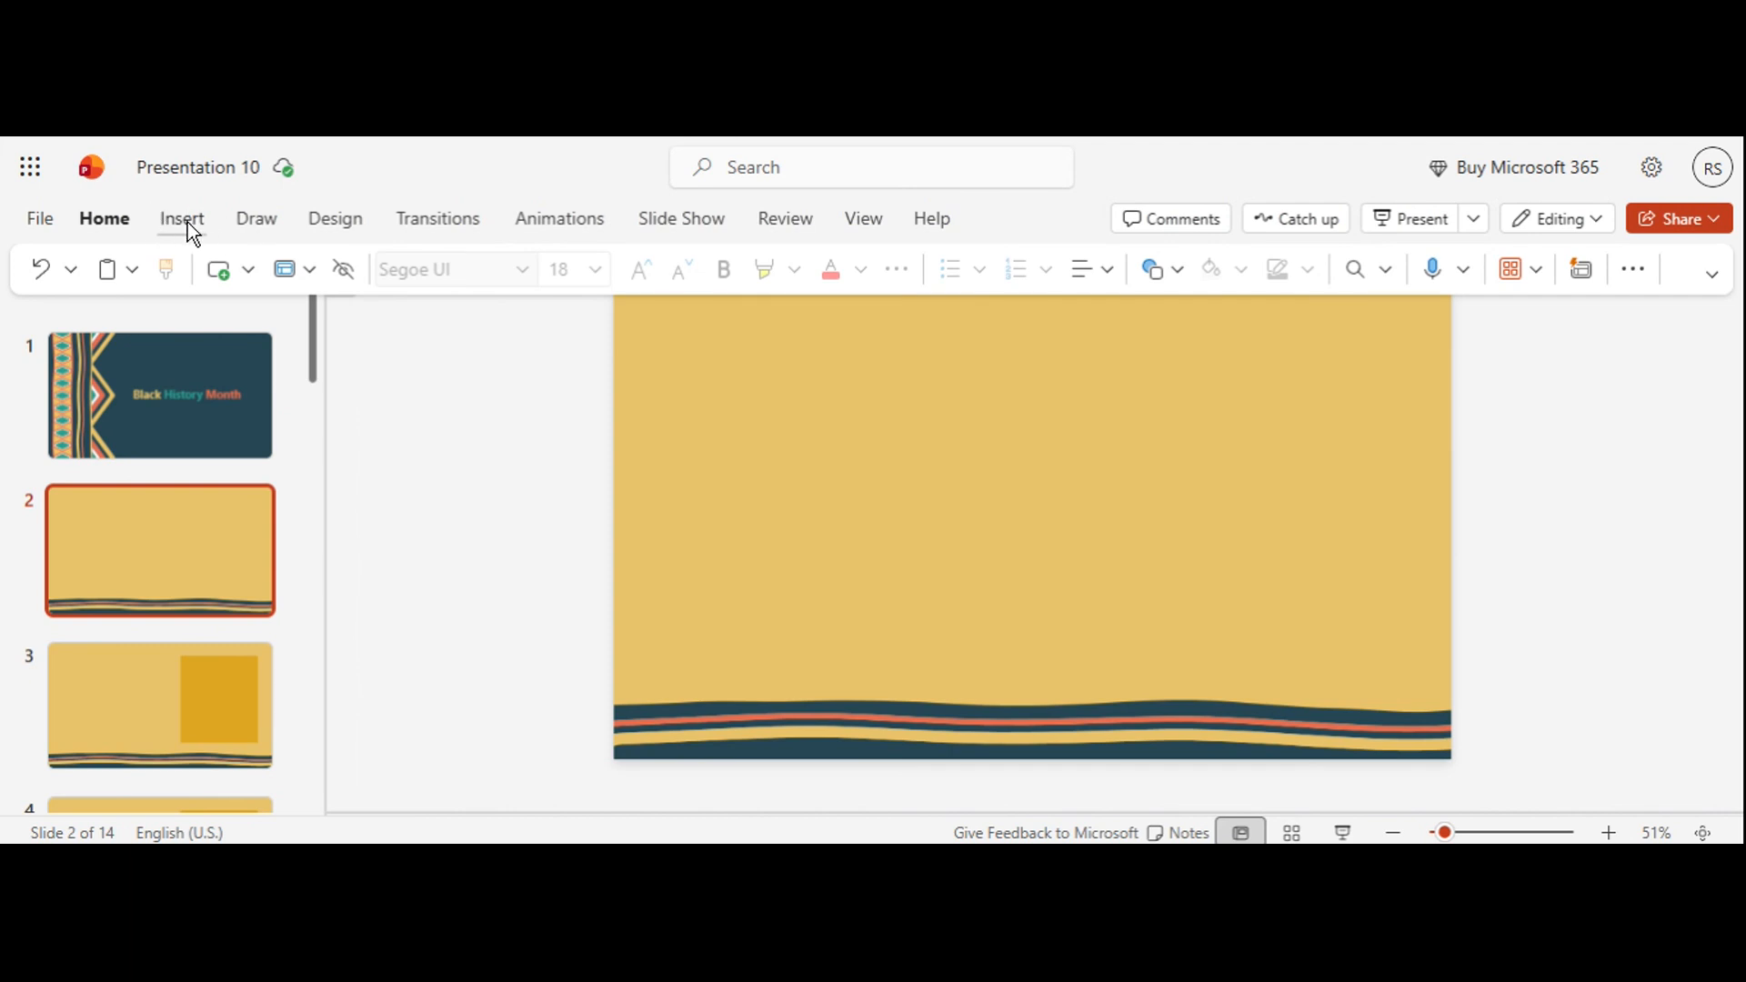
click(183, 220)
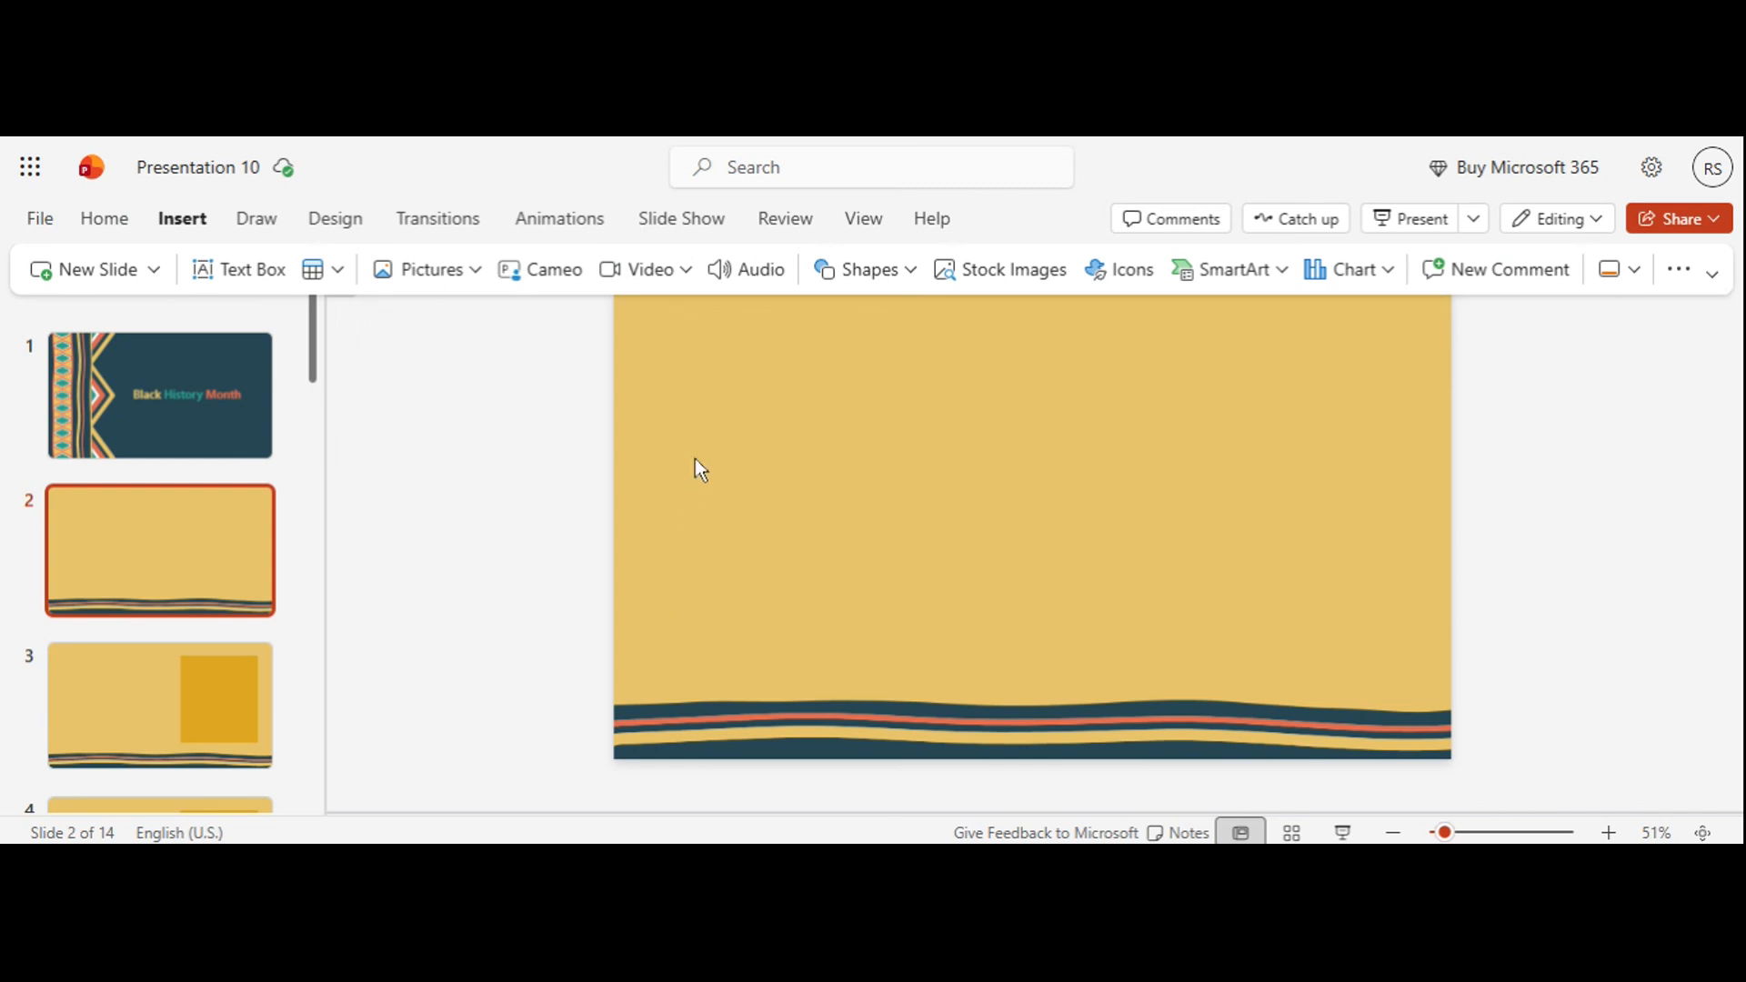
click(876, 272)
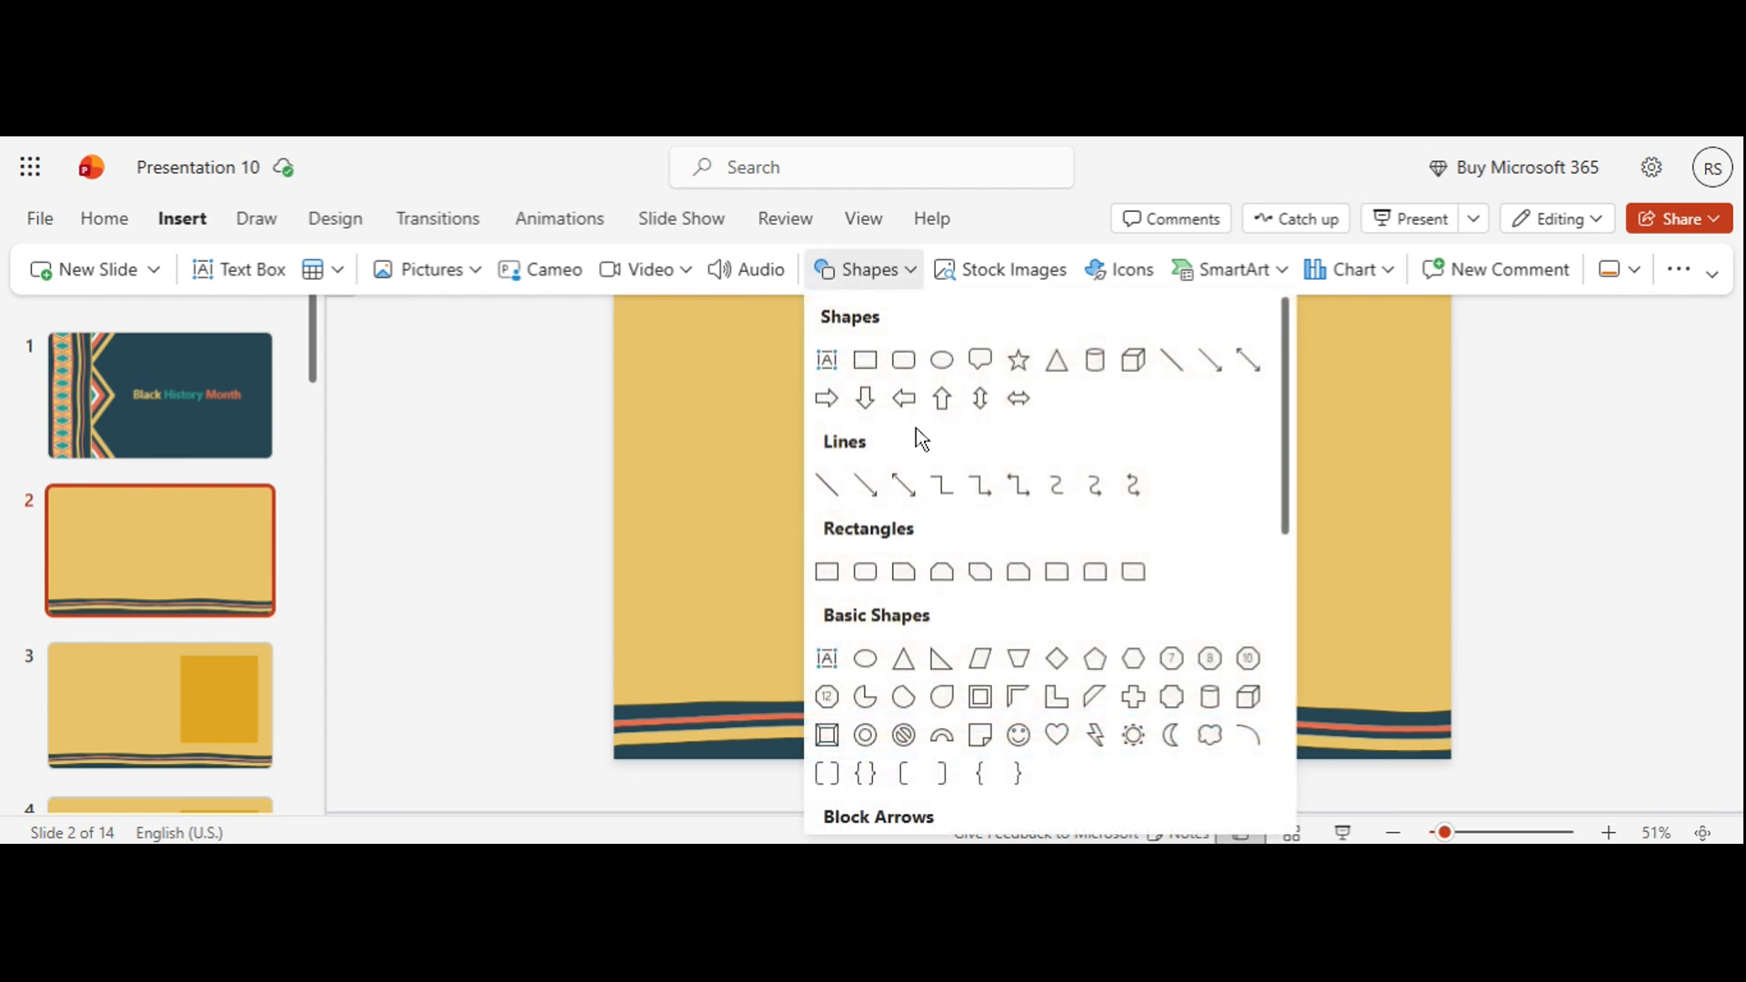
scroll(916, 429, down, 2)
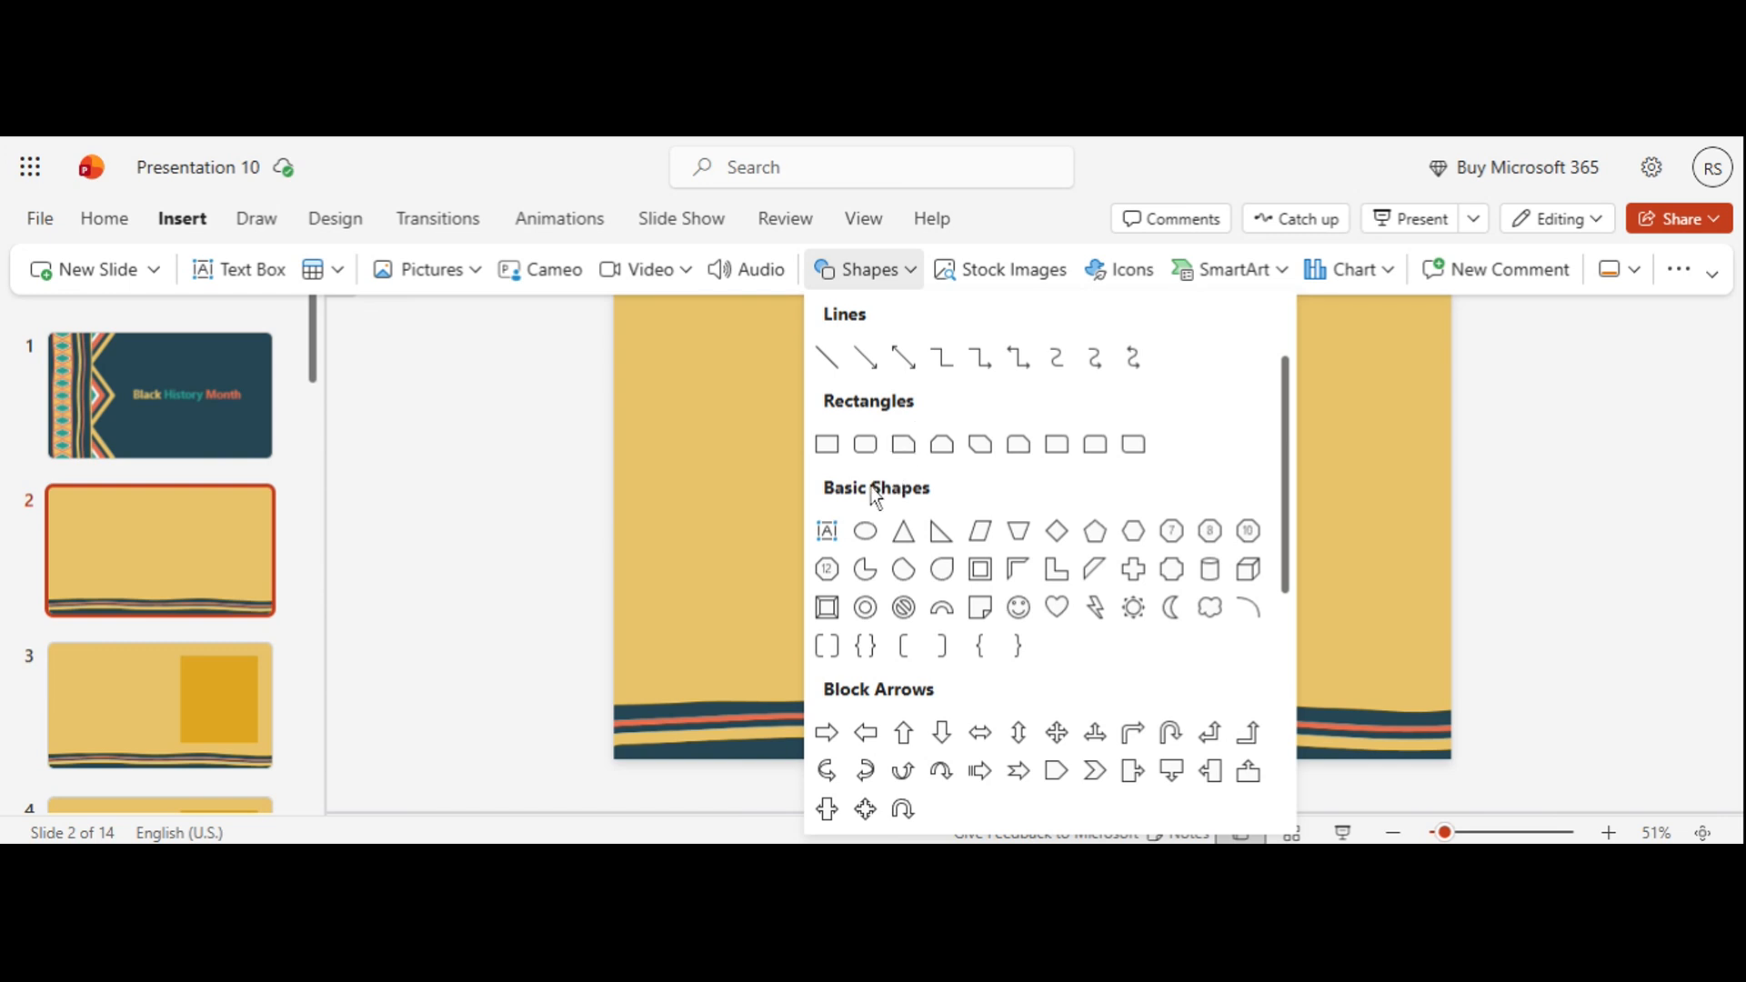
scroll(998, 499, down, 7)
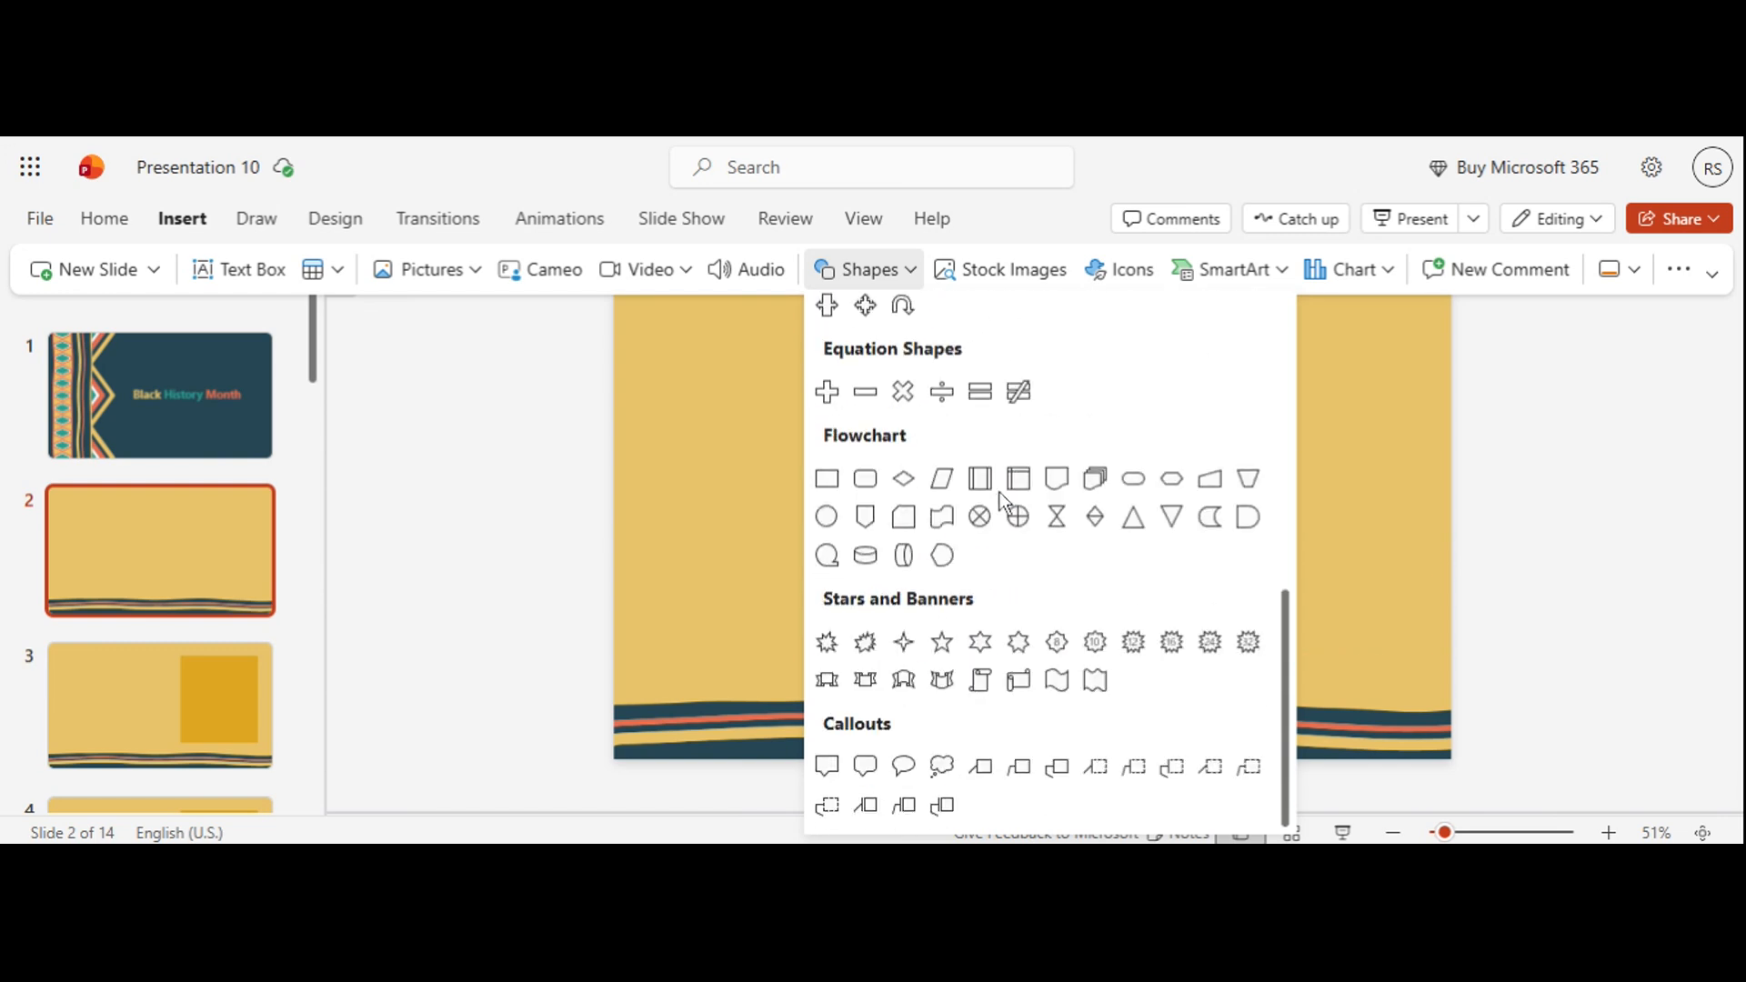
scroll(999, 496, up, 2)
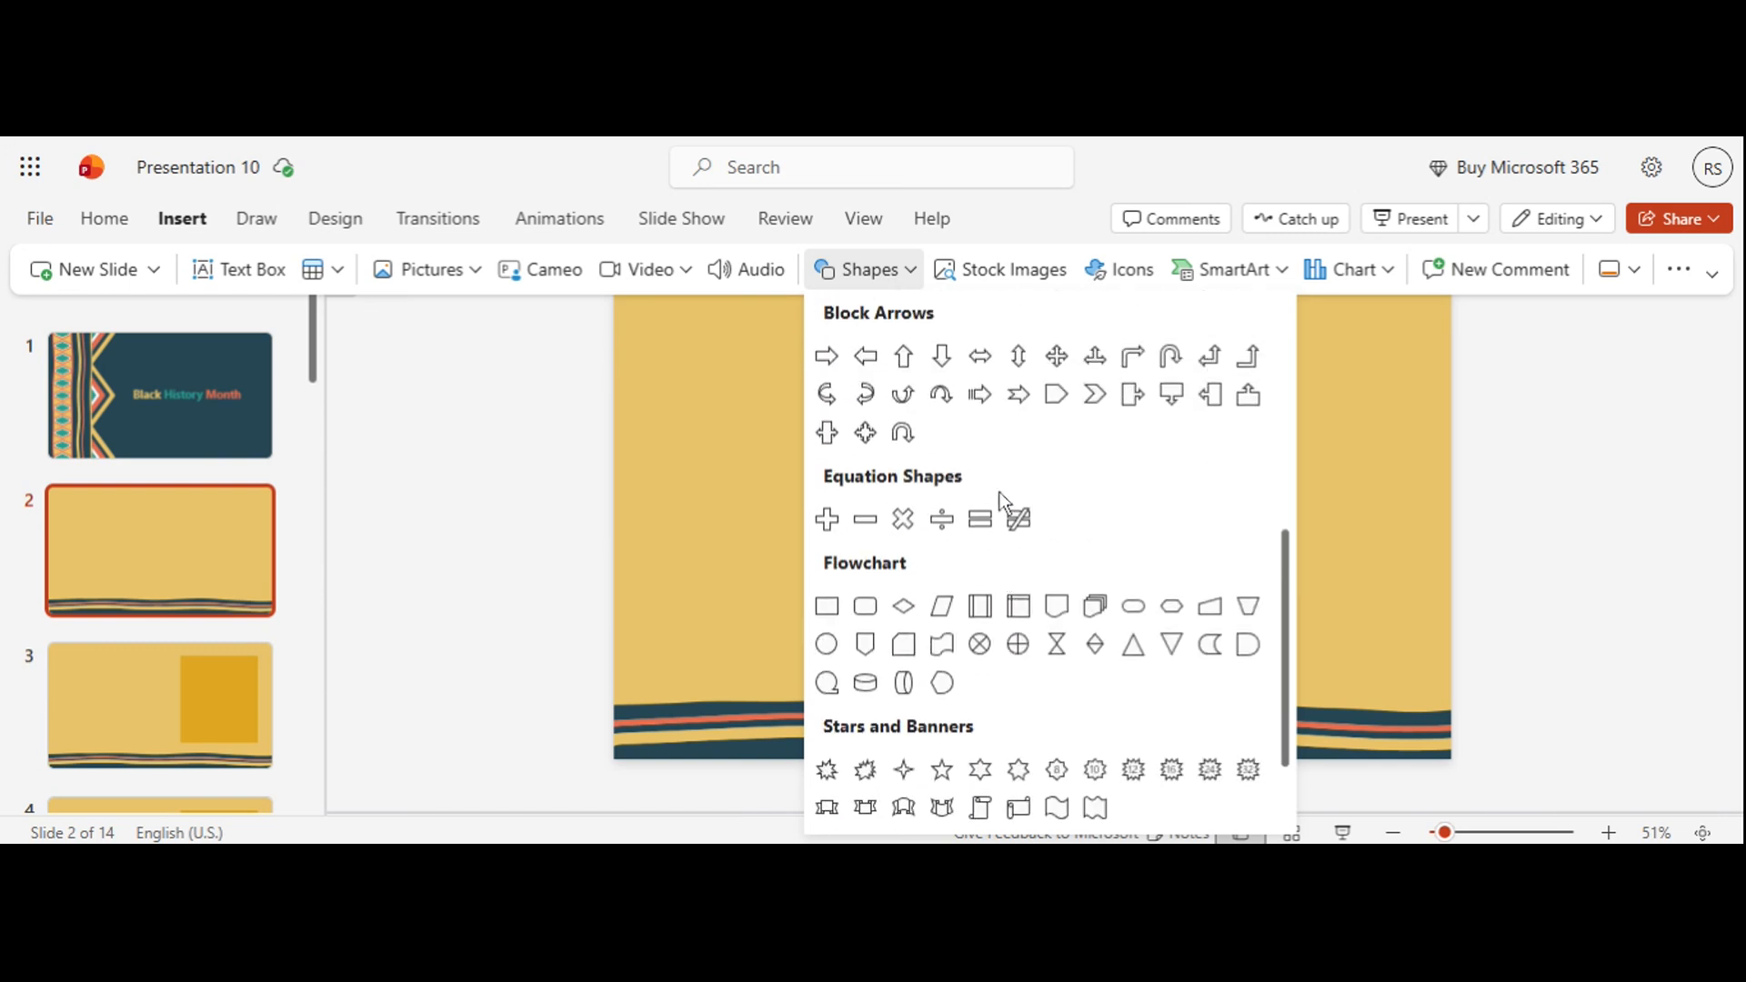
click(826, 606)
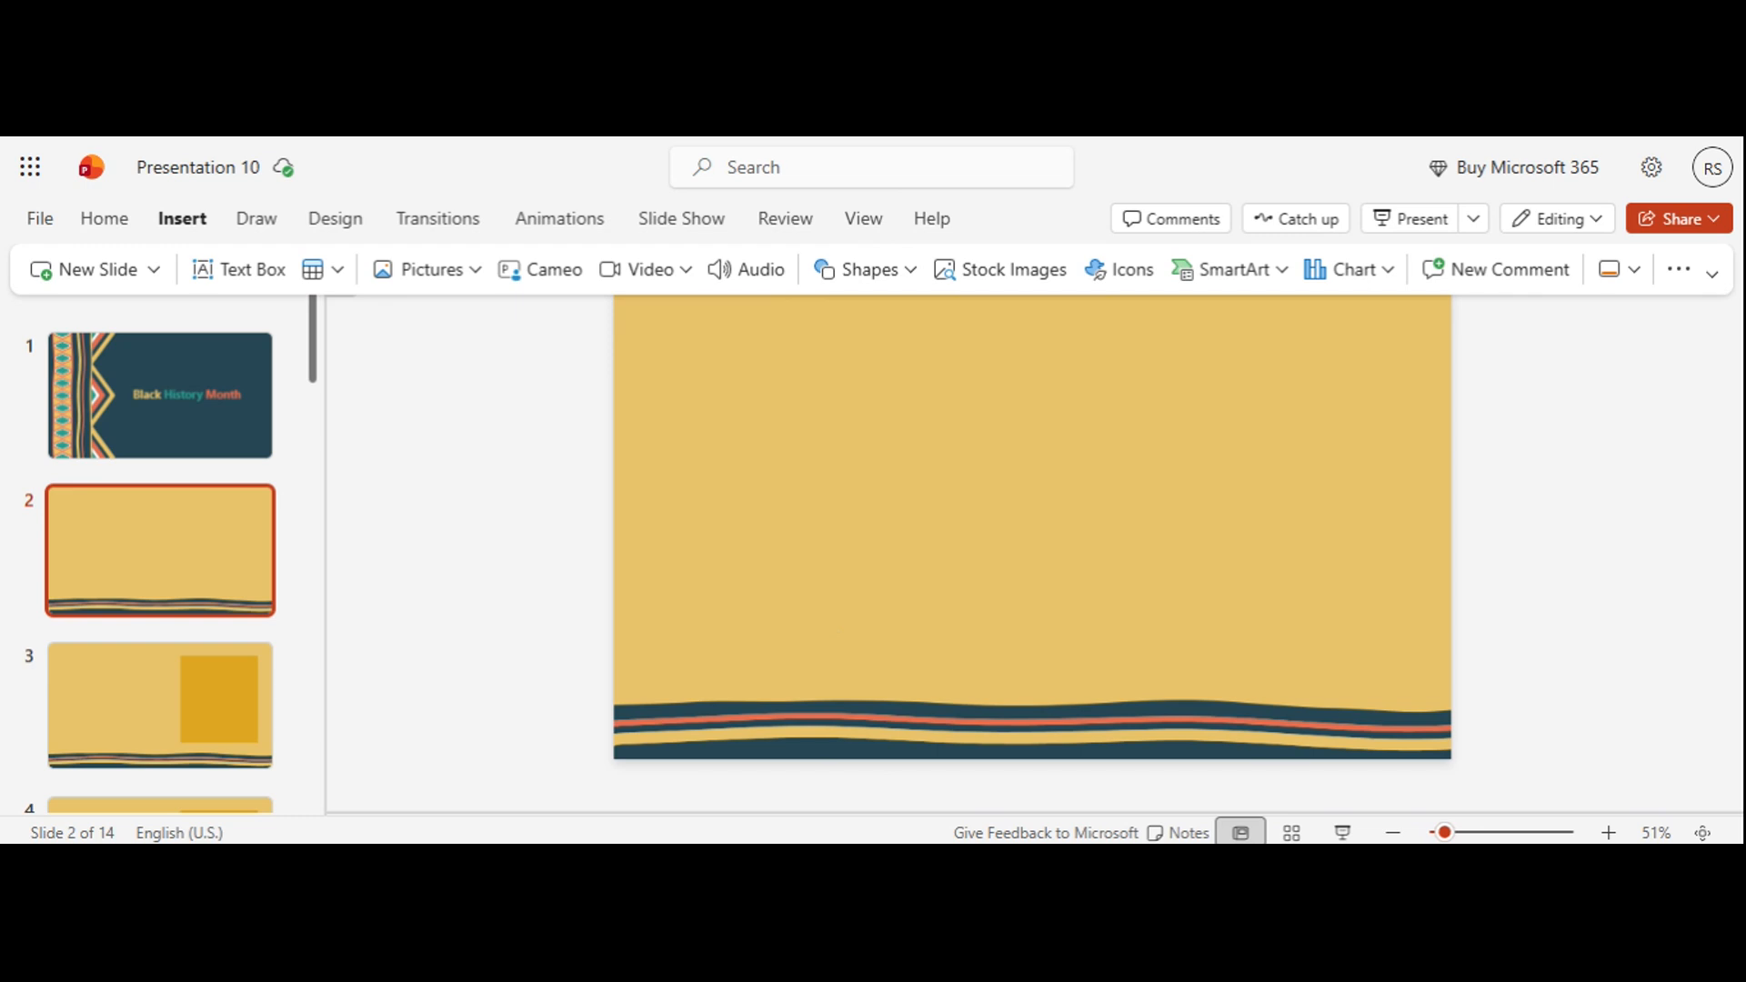
mouse_move(818, 374)
mouse_down()
mouse_move(1237, 608)
mouse_move(1278, 602)
mouse_up()
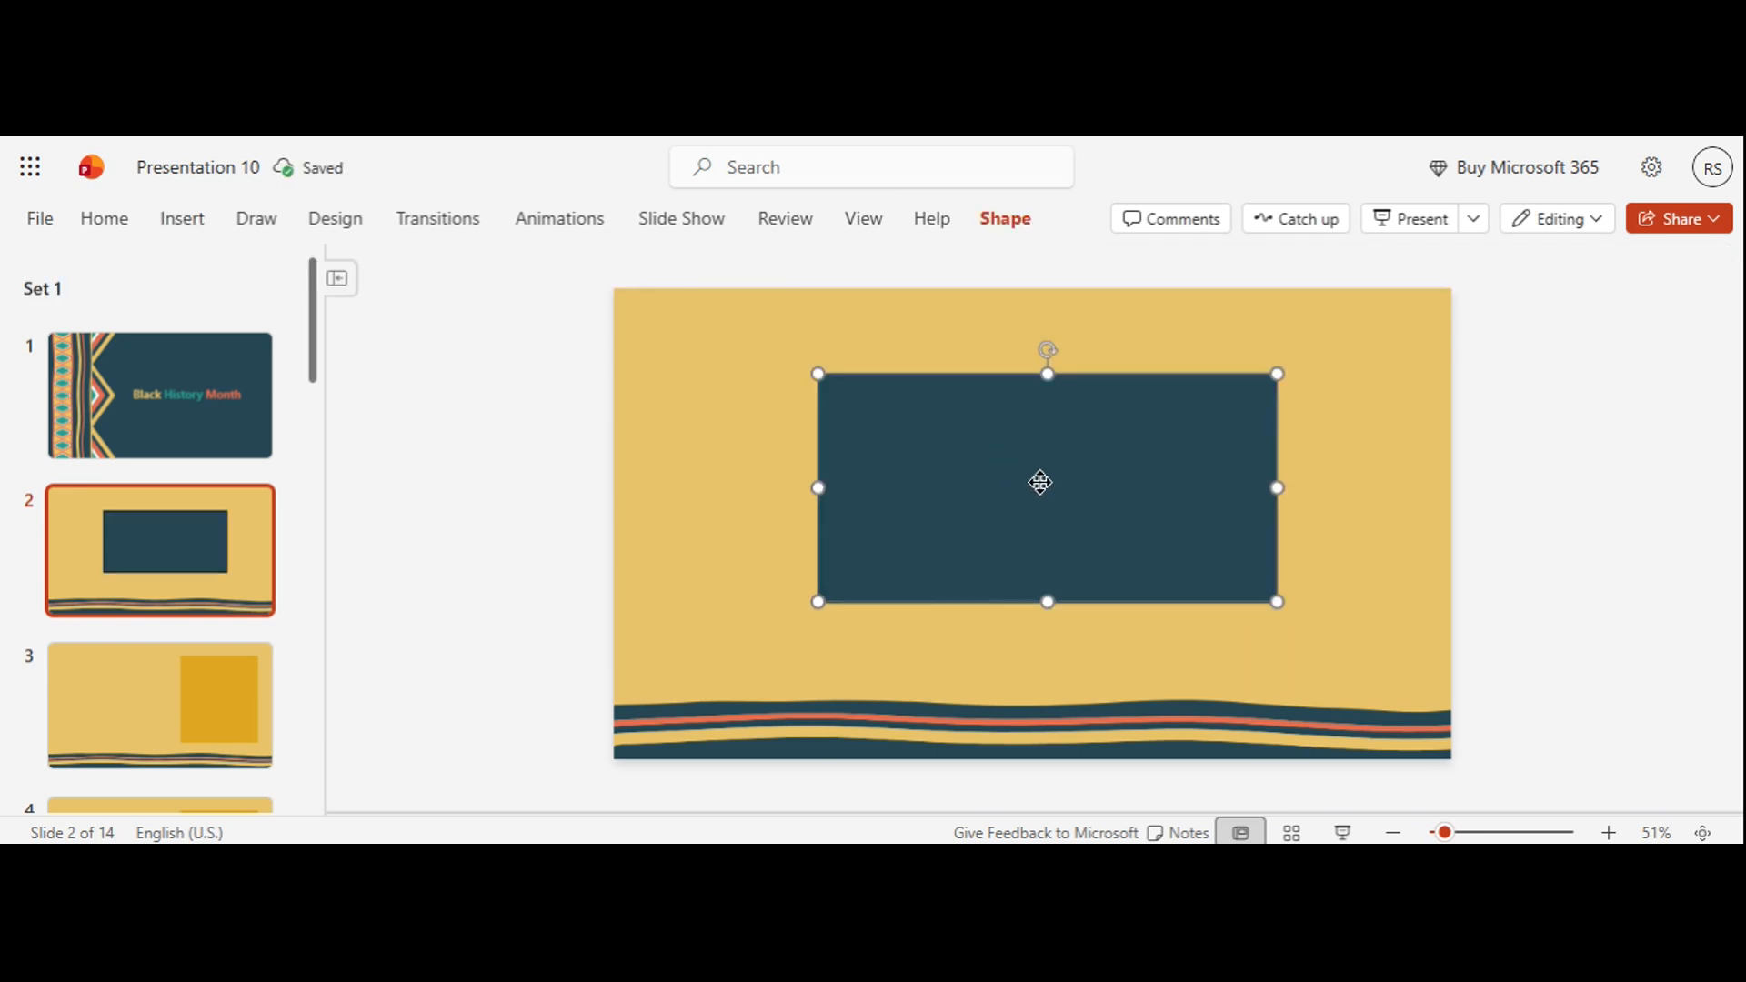
mouse_move(1041, 480)
mouse_down()
mouse_move(1055, 491)
mouse_move(1035, 483)
mouse_up()
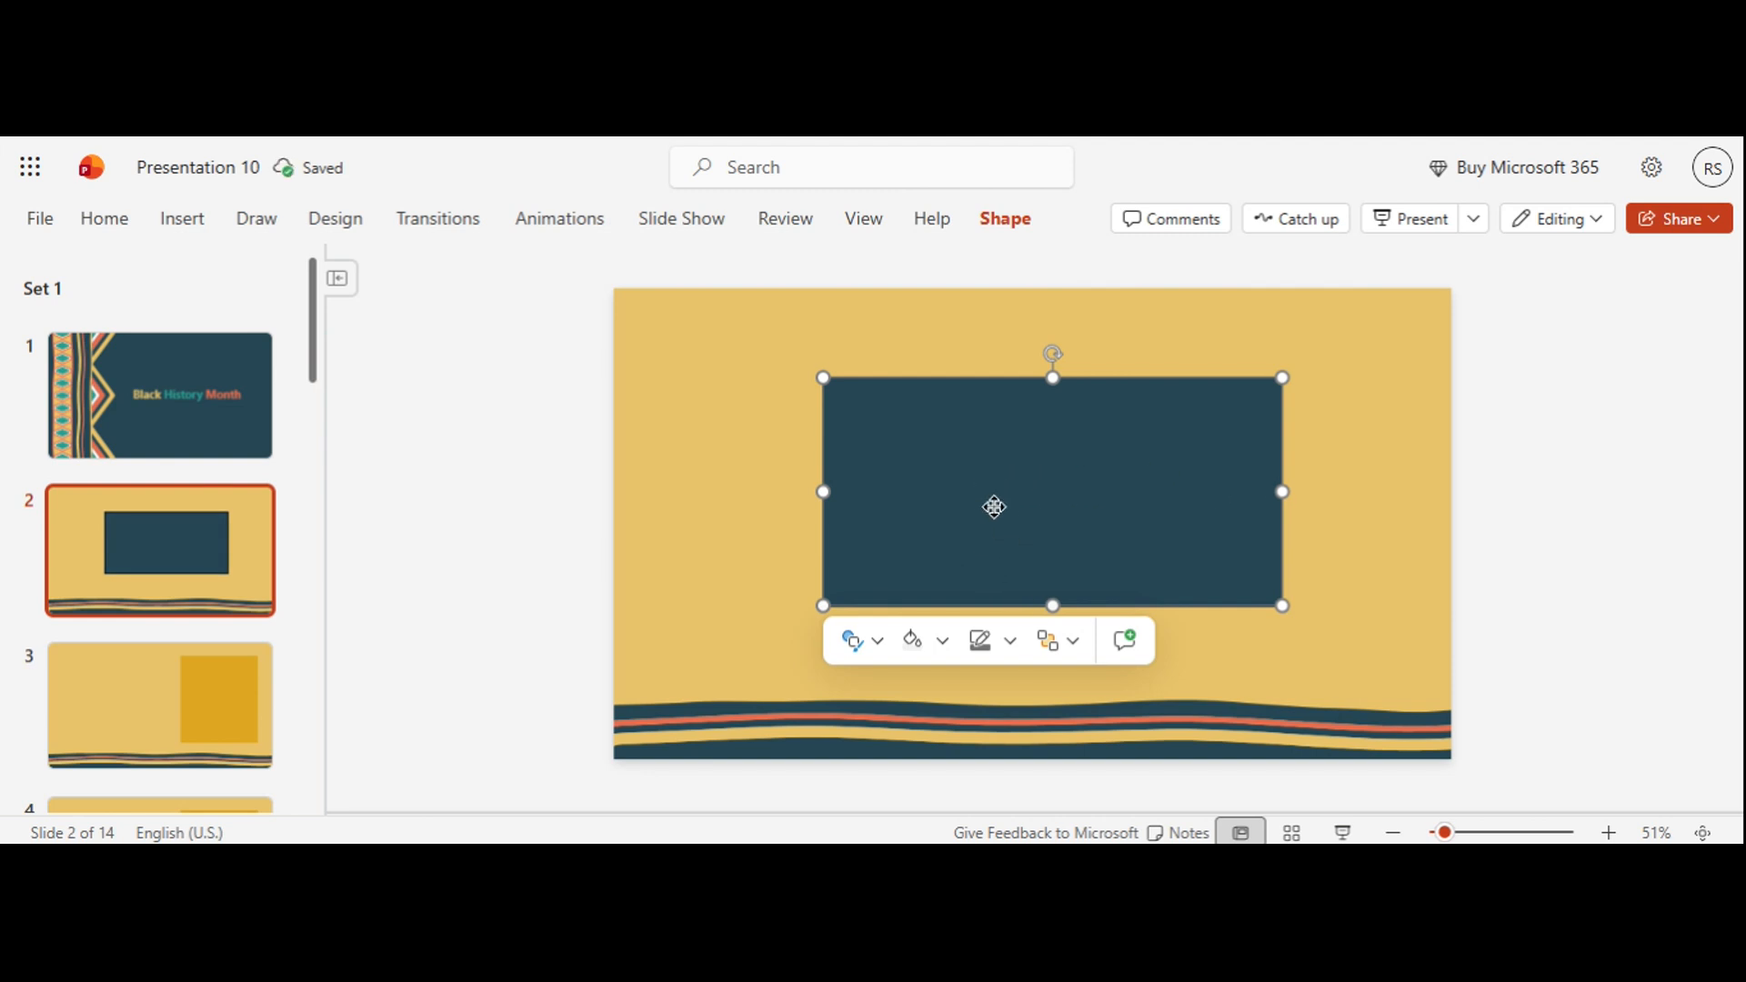
Step: Apply a dark teal shape style to the rectangle and set its fill to Dark Teal, Accent 1, Darker 25%
right_click(979, 507)
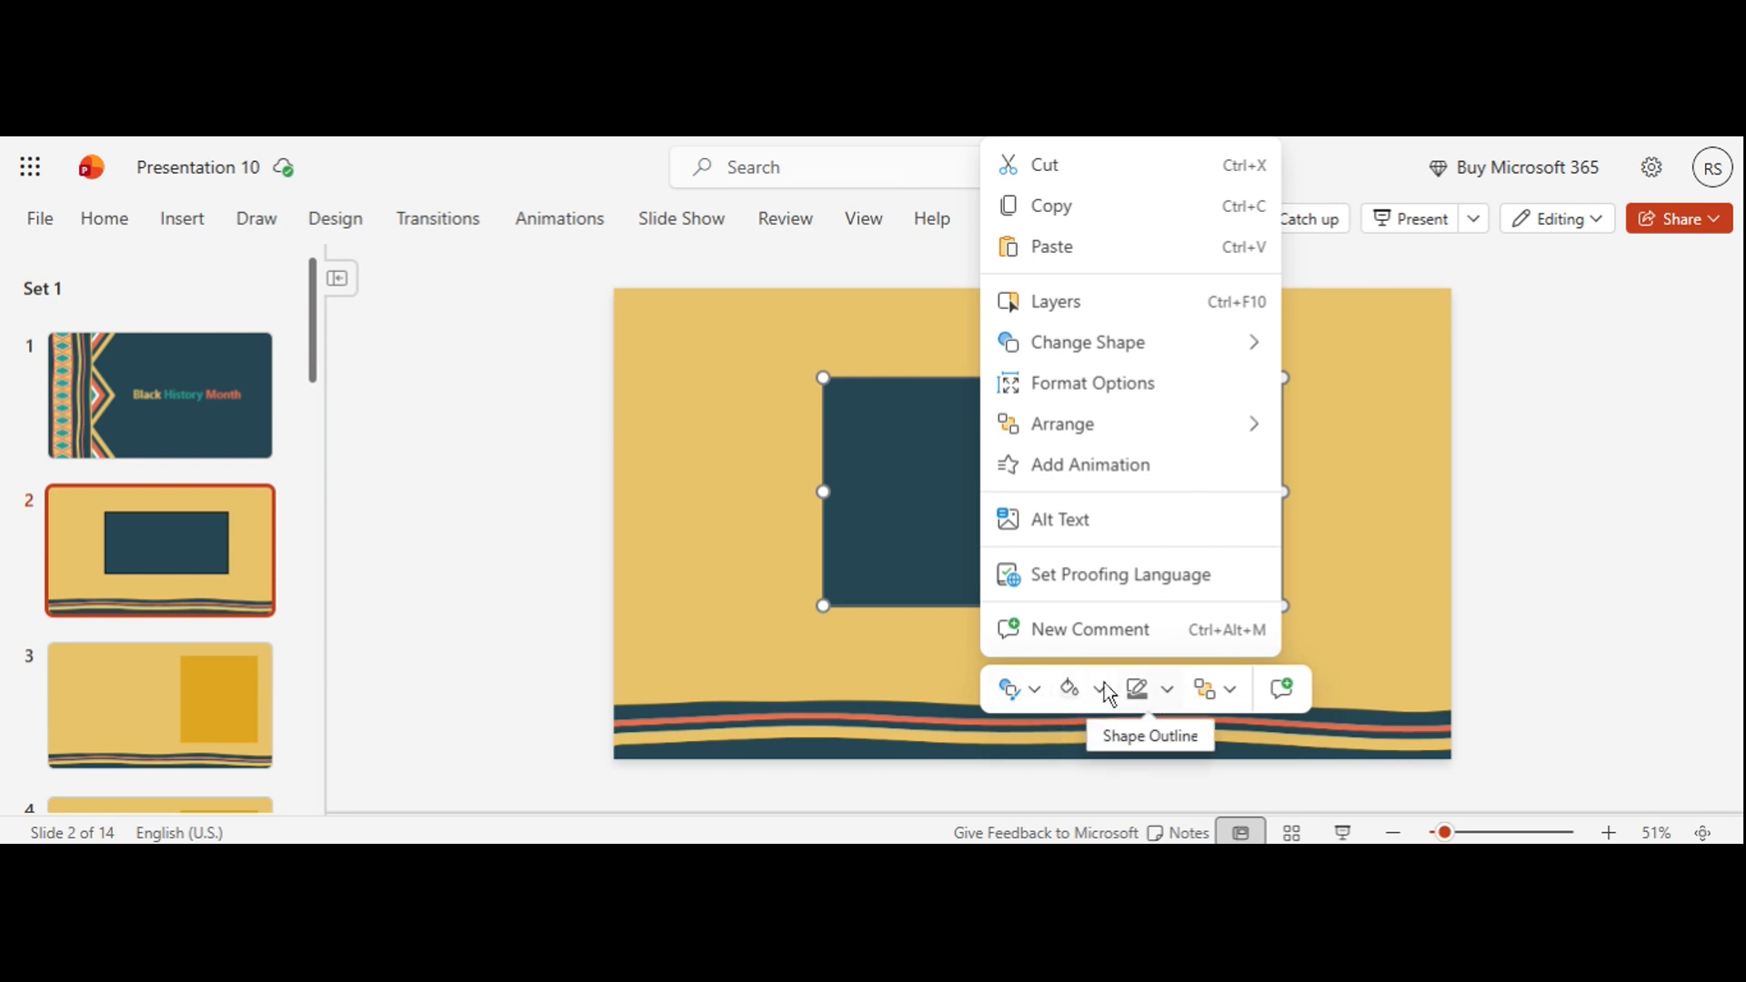
click(1015, 691)
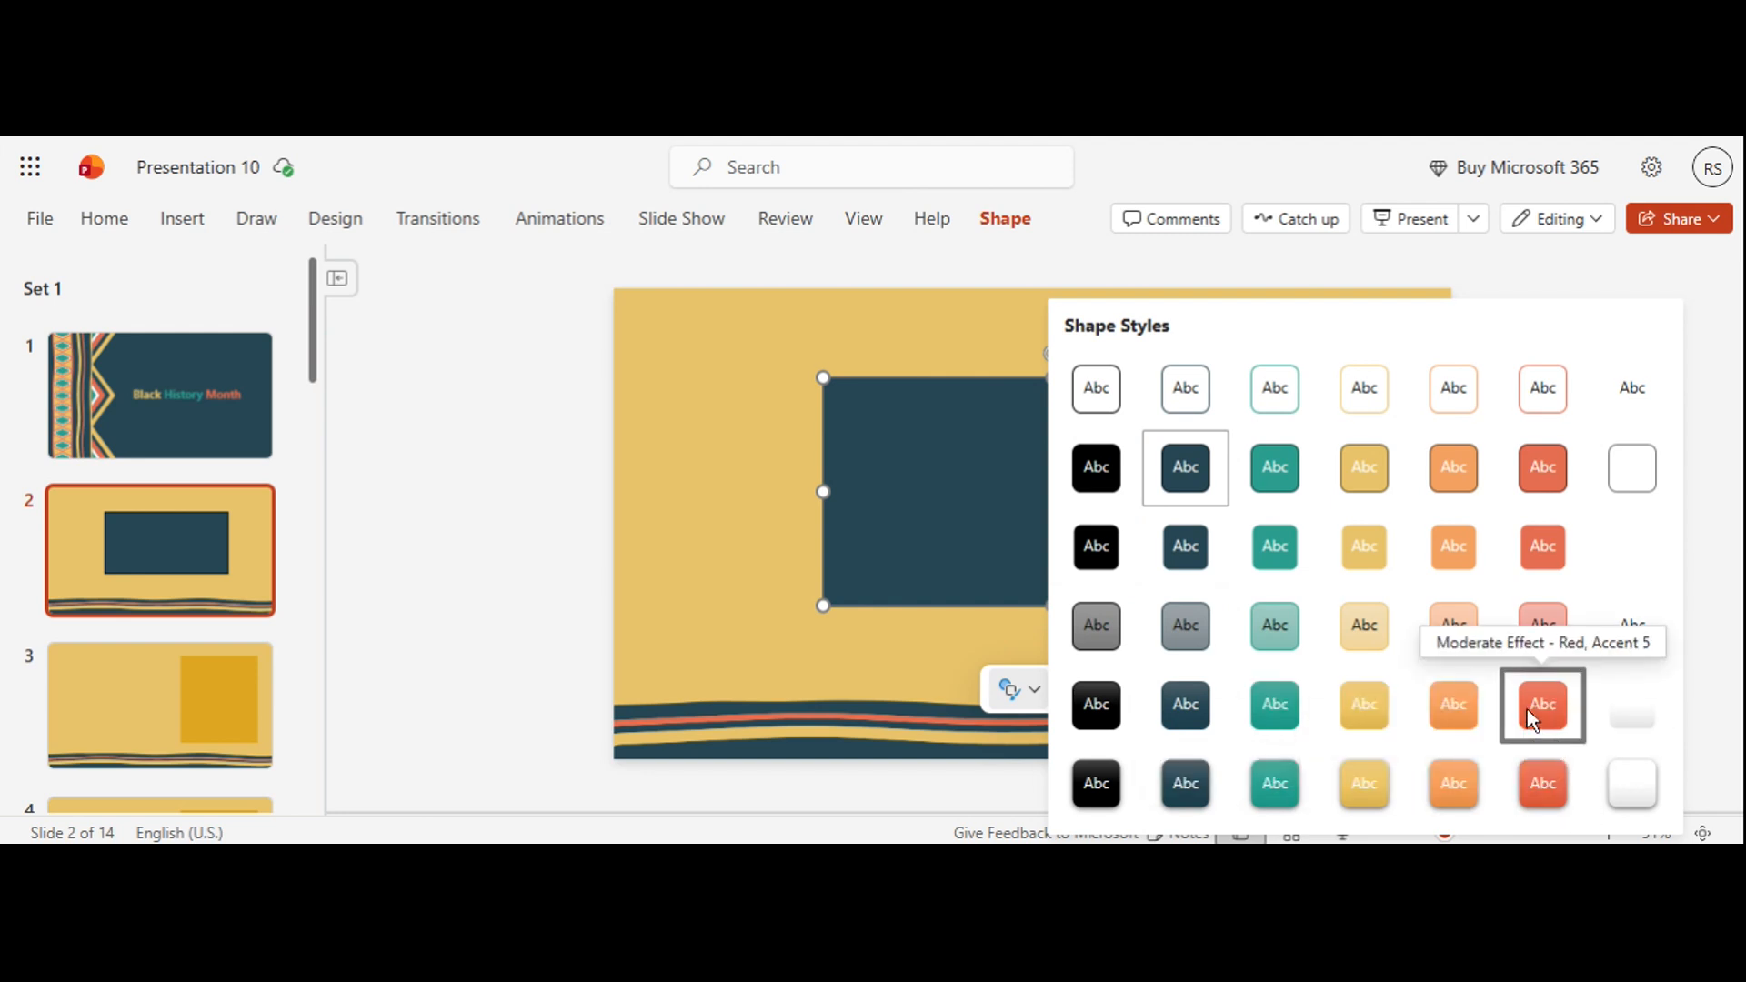
click(1208, 546)
click(1072, 691)
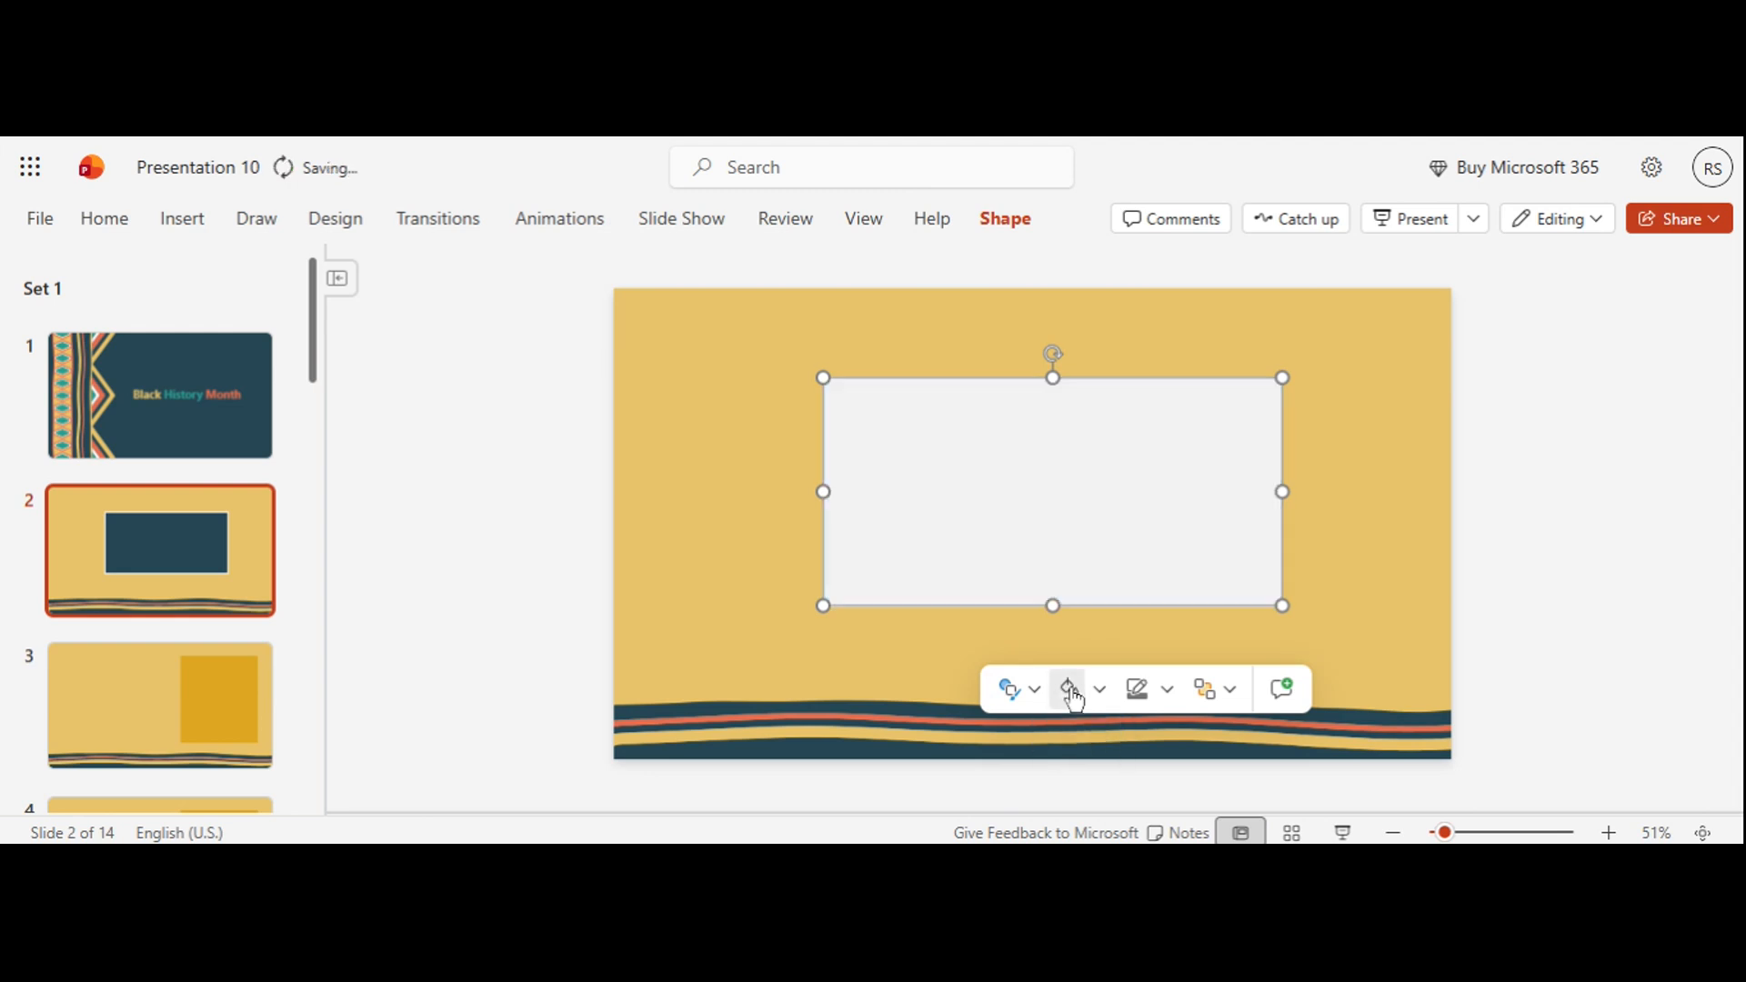
click(1099, 690)
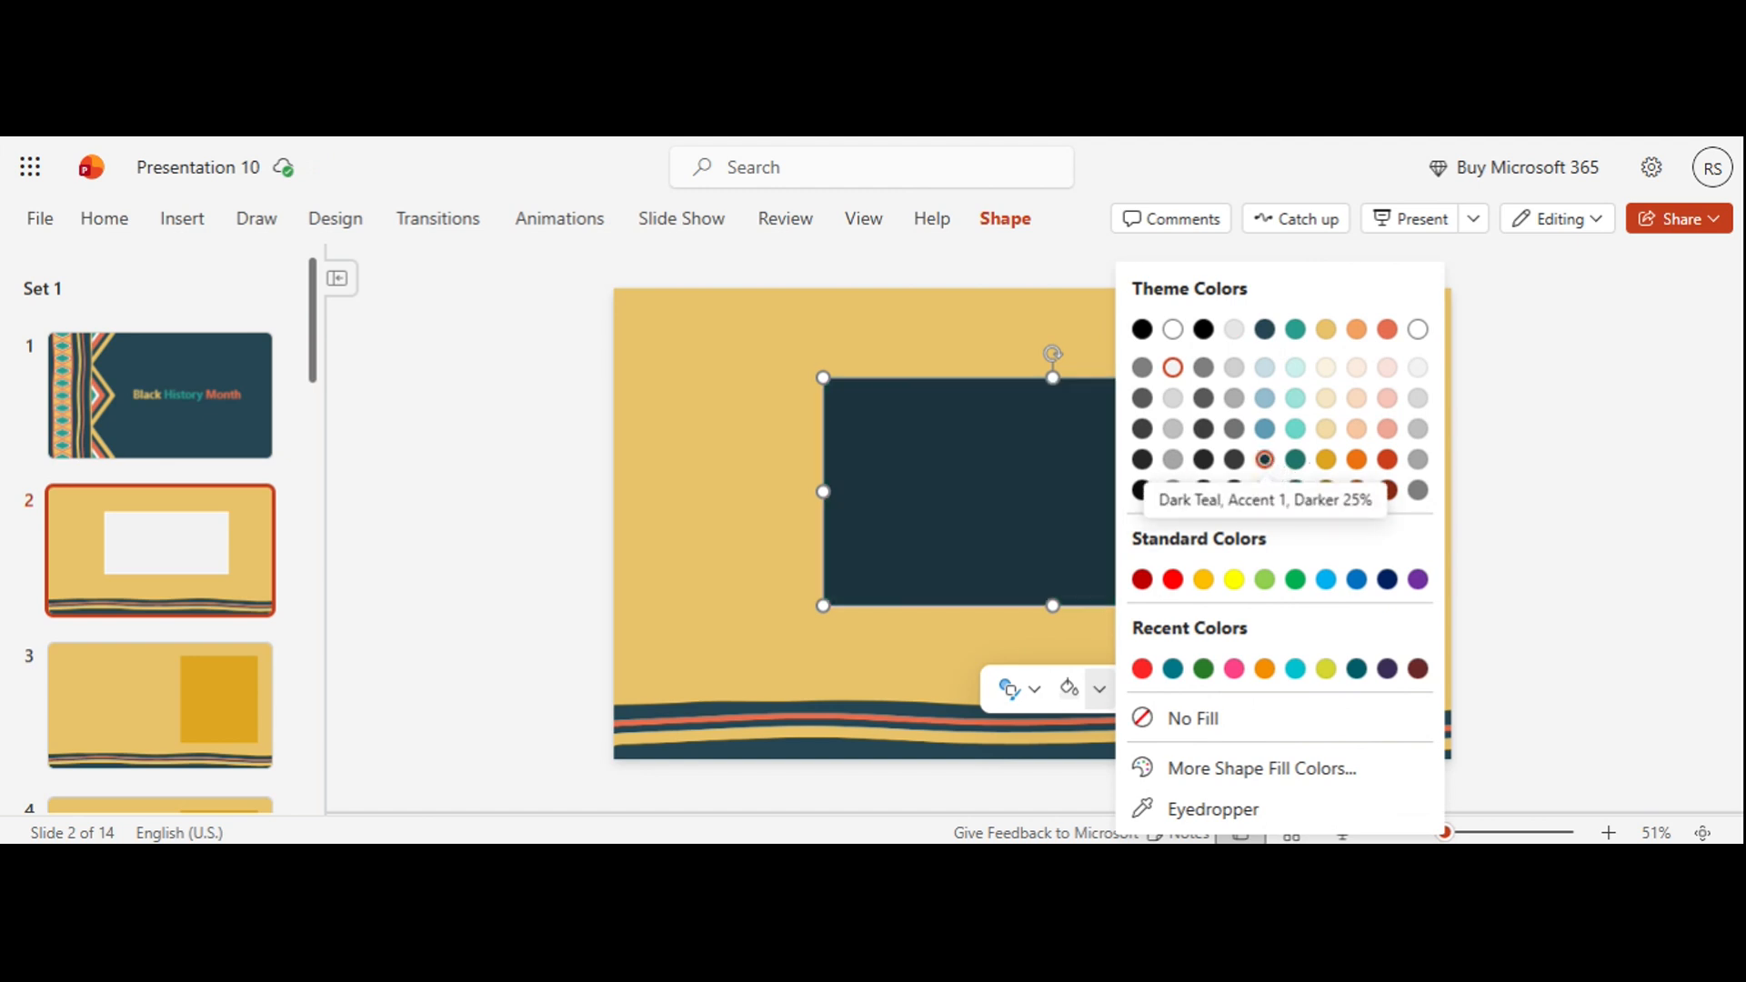
click(1264, 459)
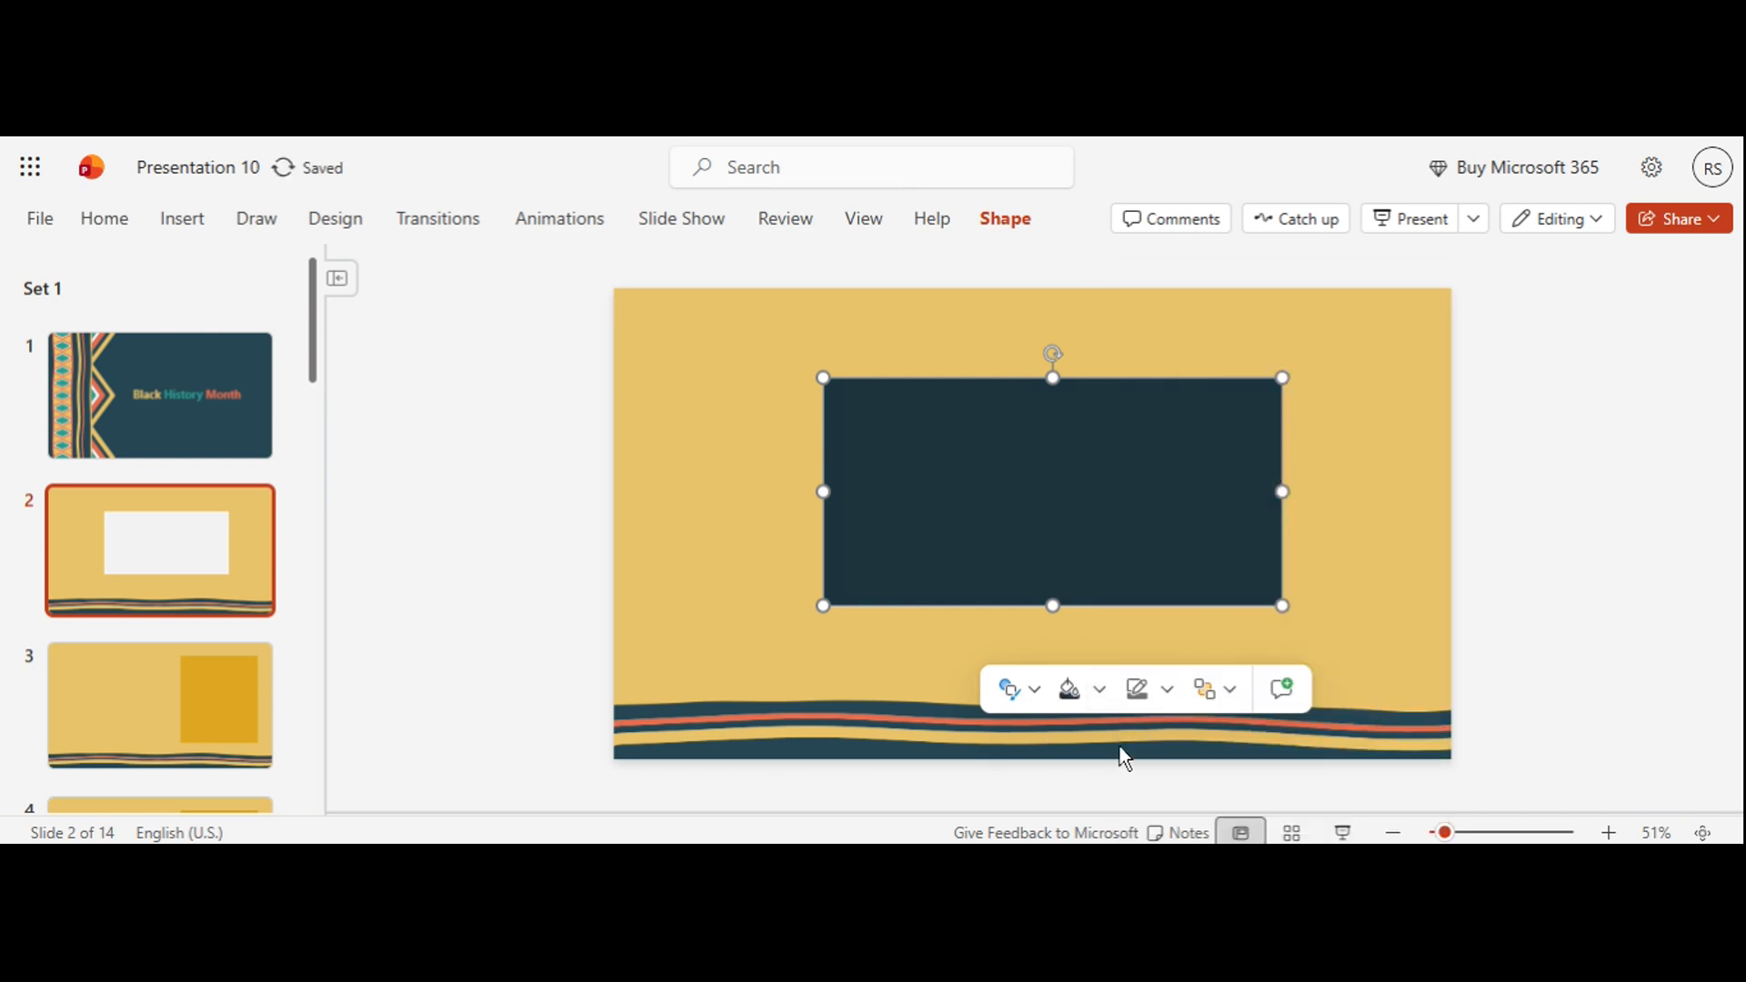
Step: Set the rectangle's outline to a dark grey theme color
click(1167, 696)
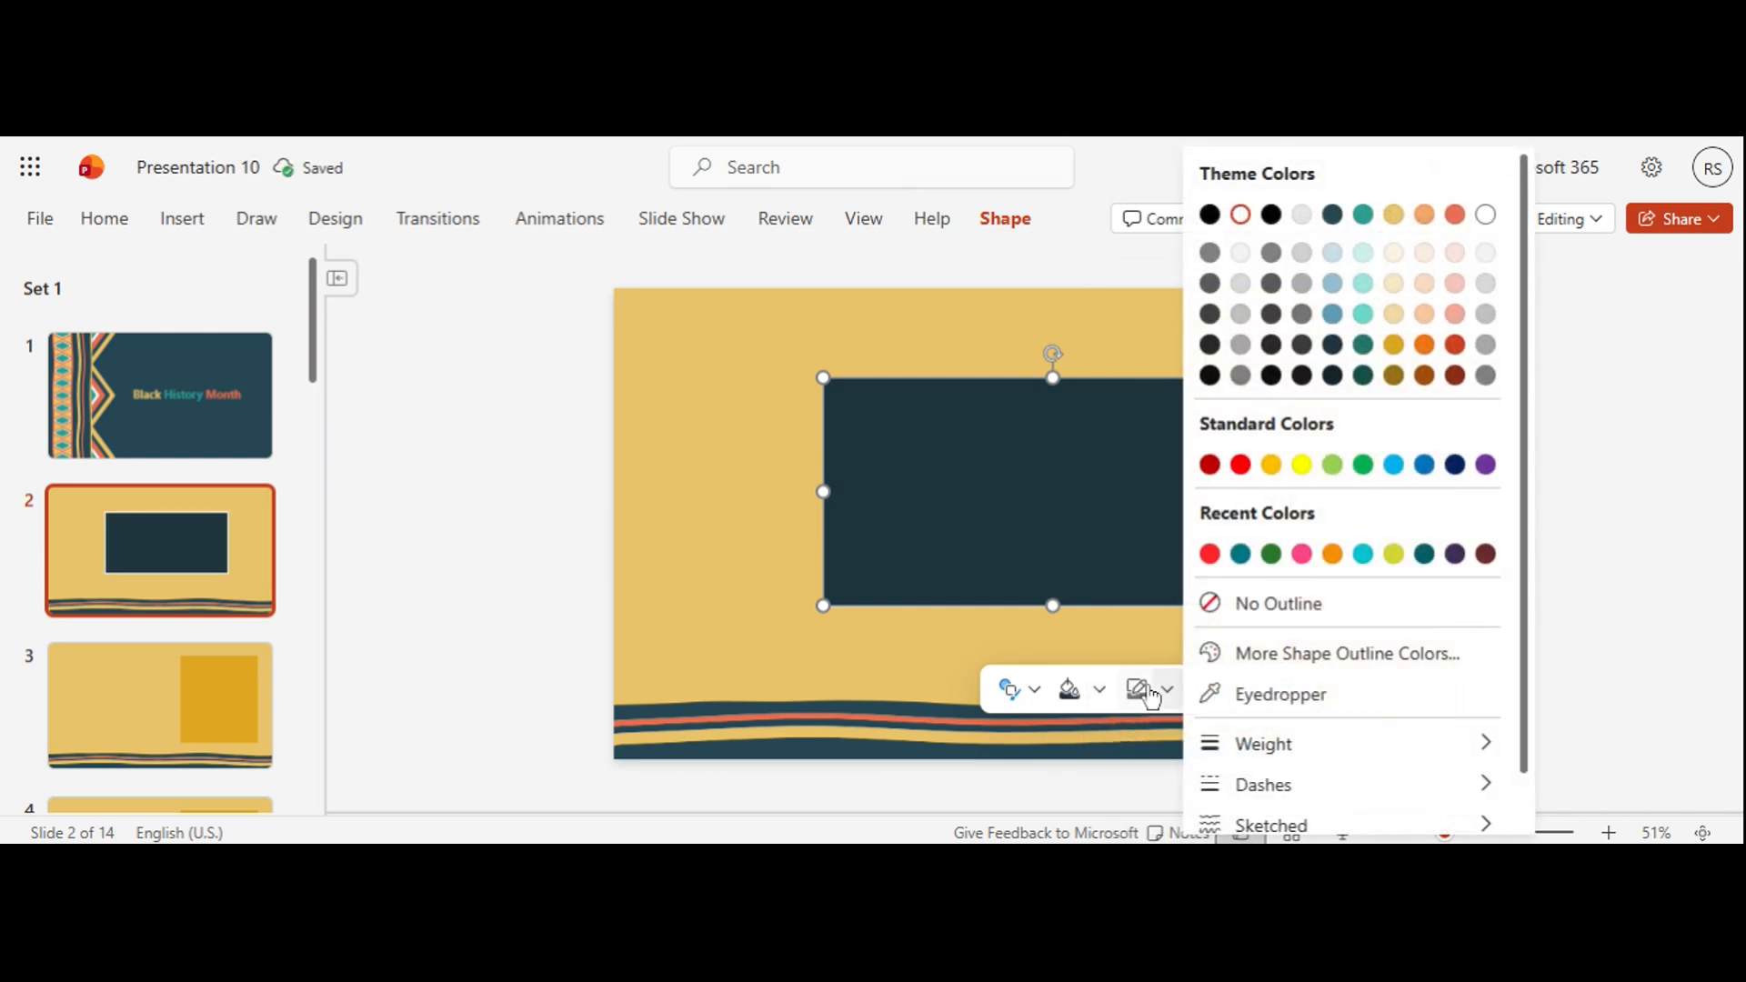
click(1486, 344)
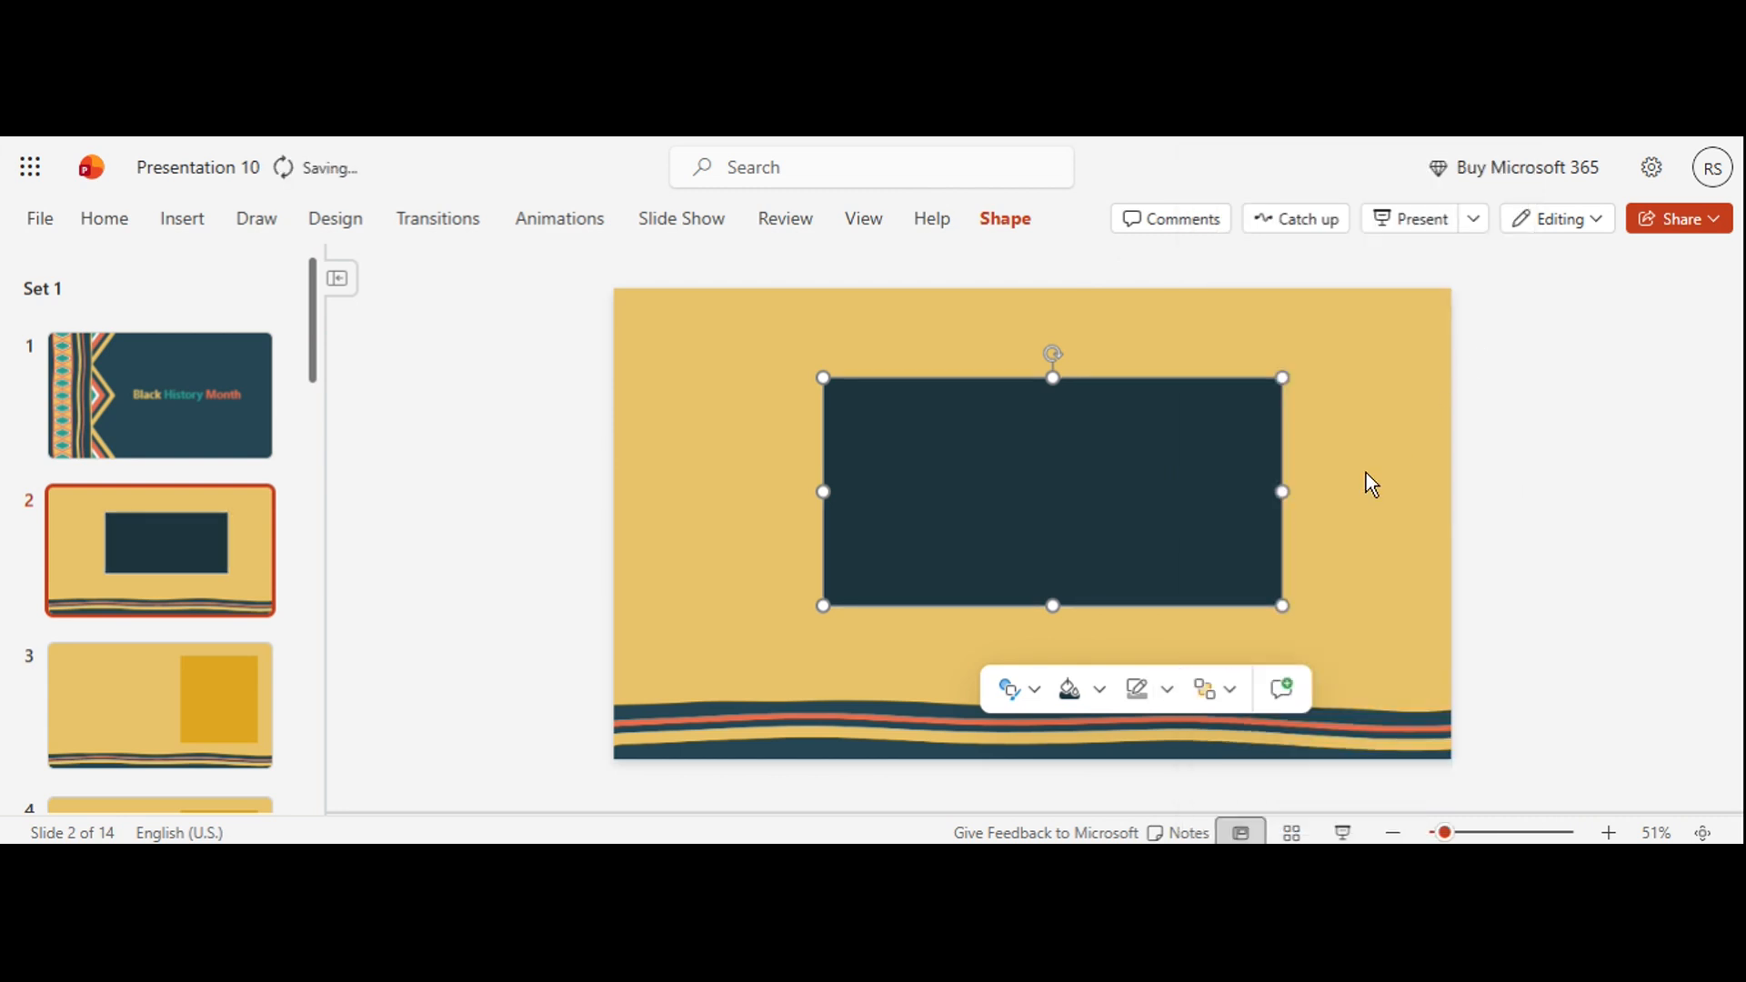
click(1167, 694)
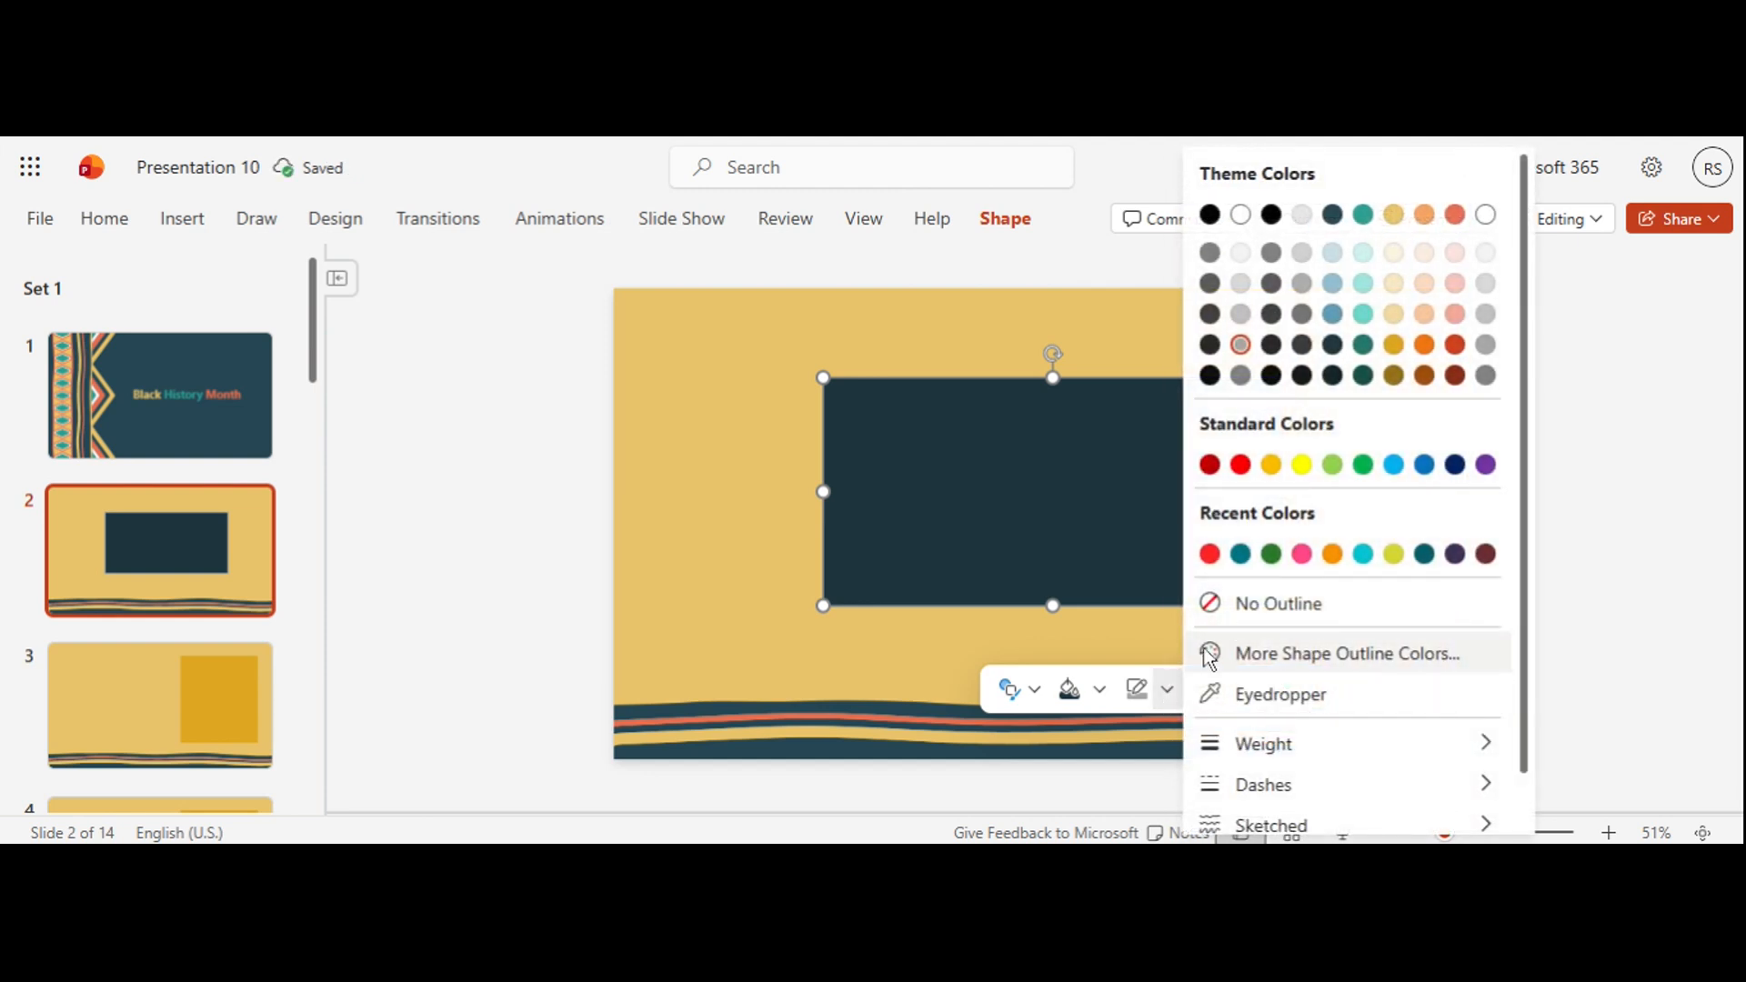
click(1172, 695)
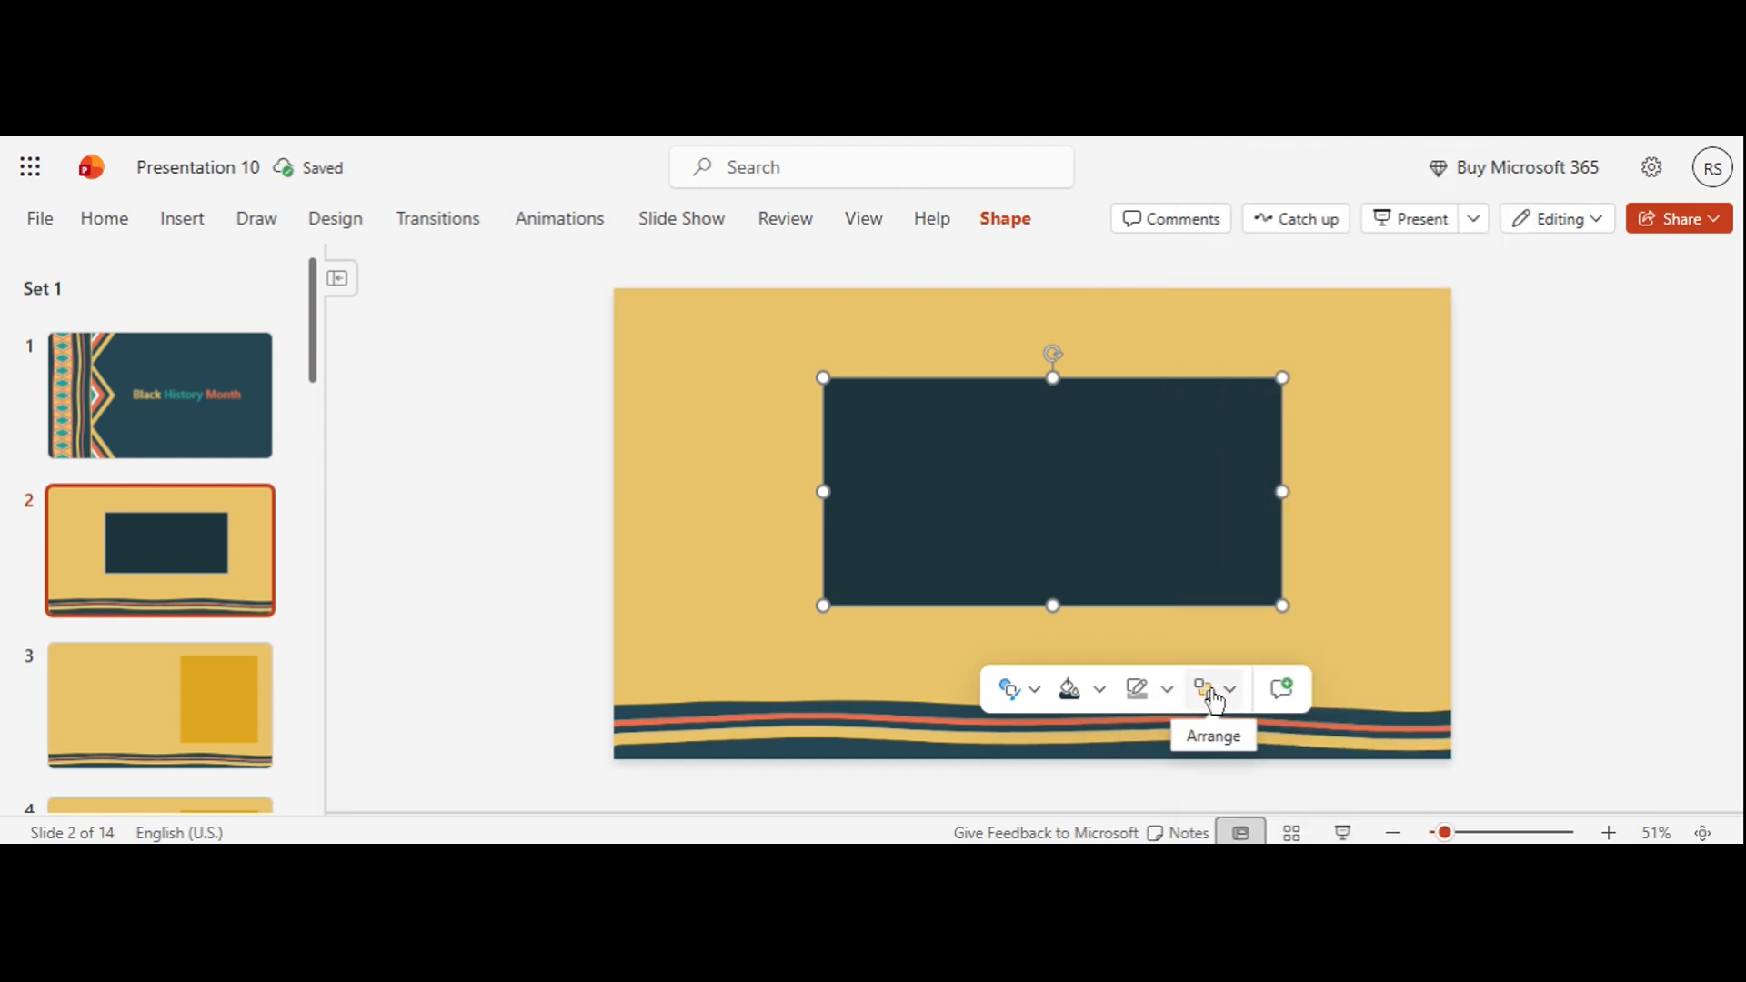
click(1235, 694)
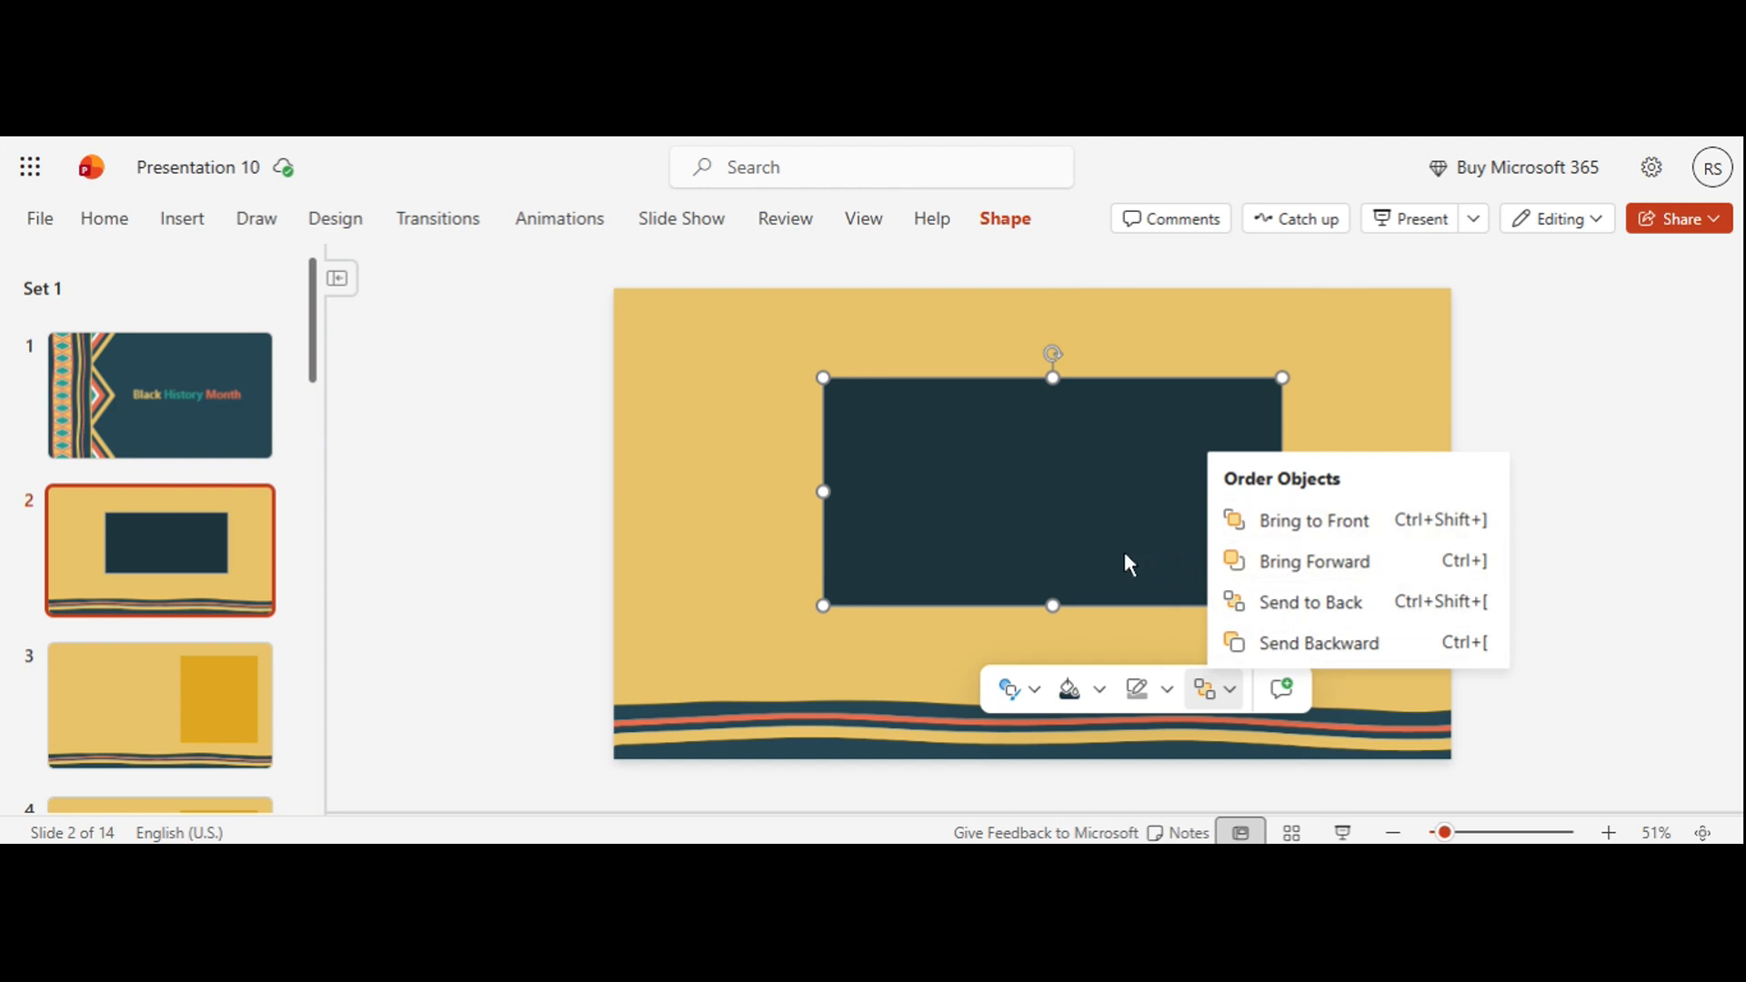
click(1112, 625)
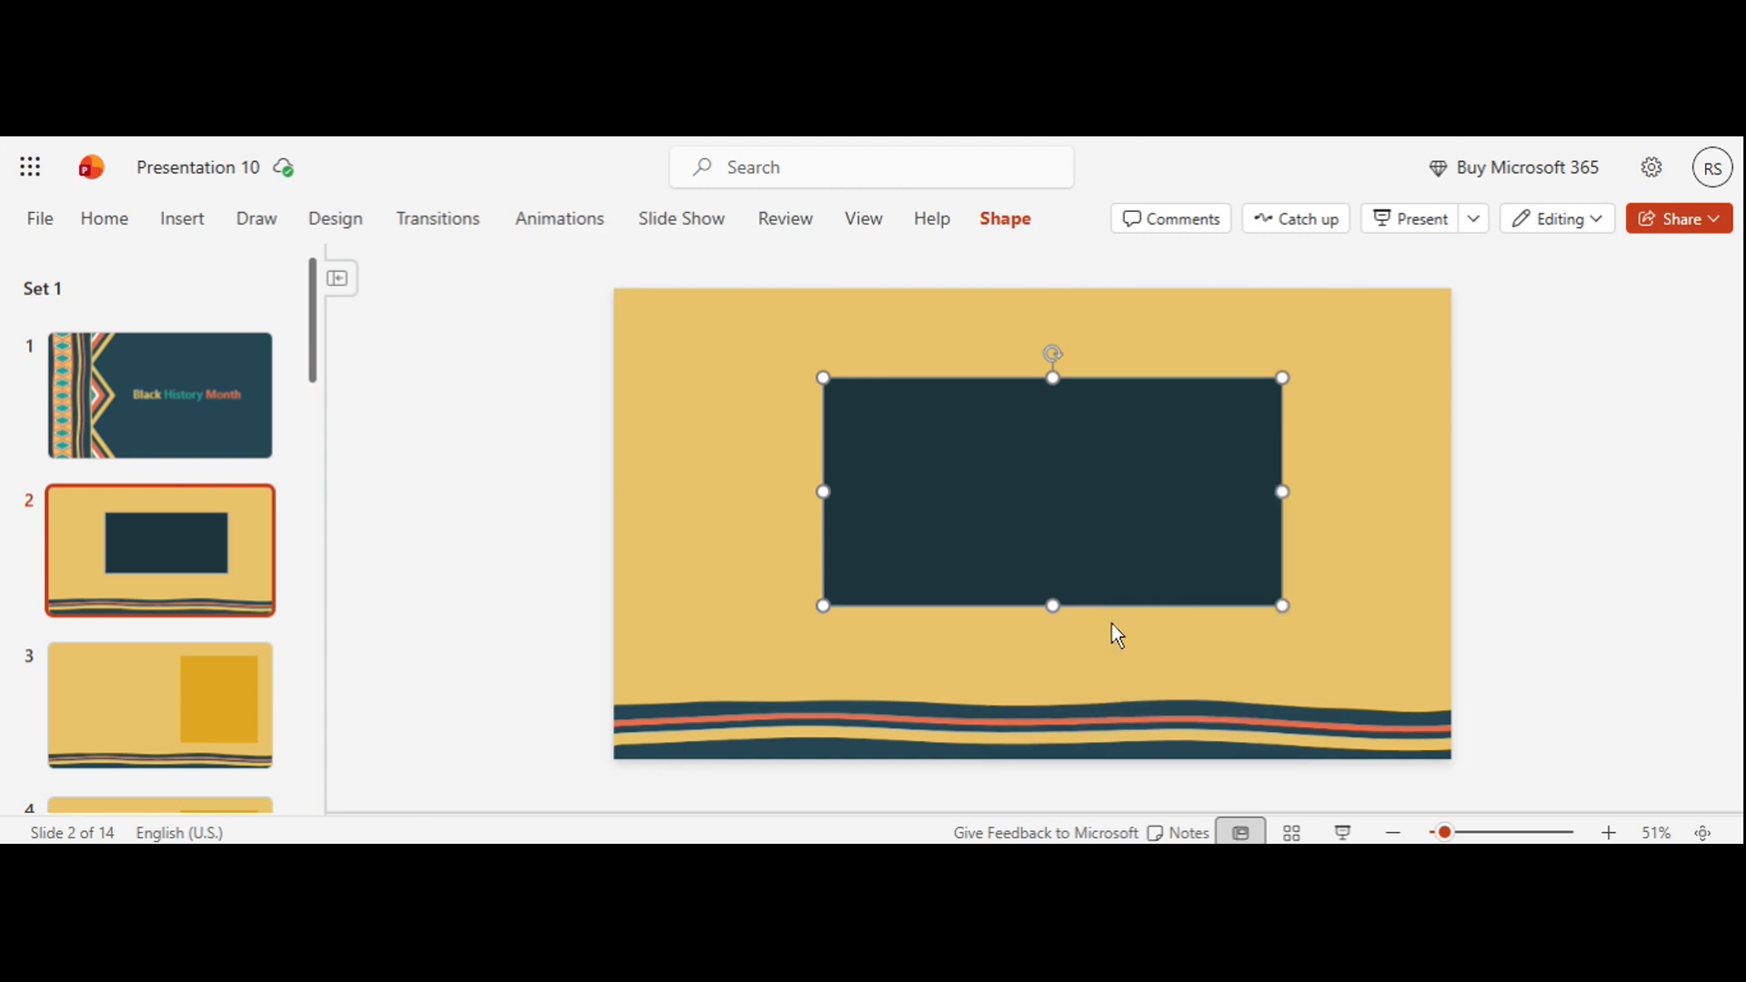
click(1112, 625)
click(1076, 484)
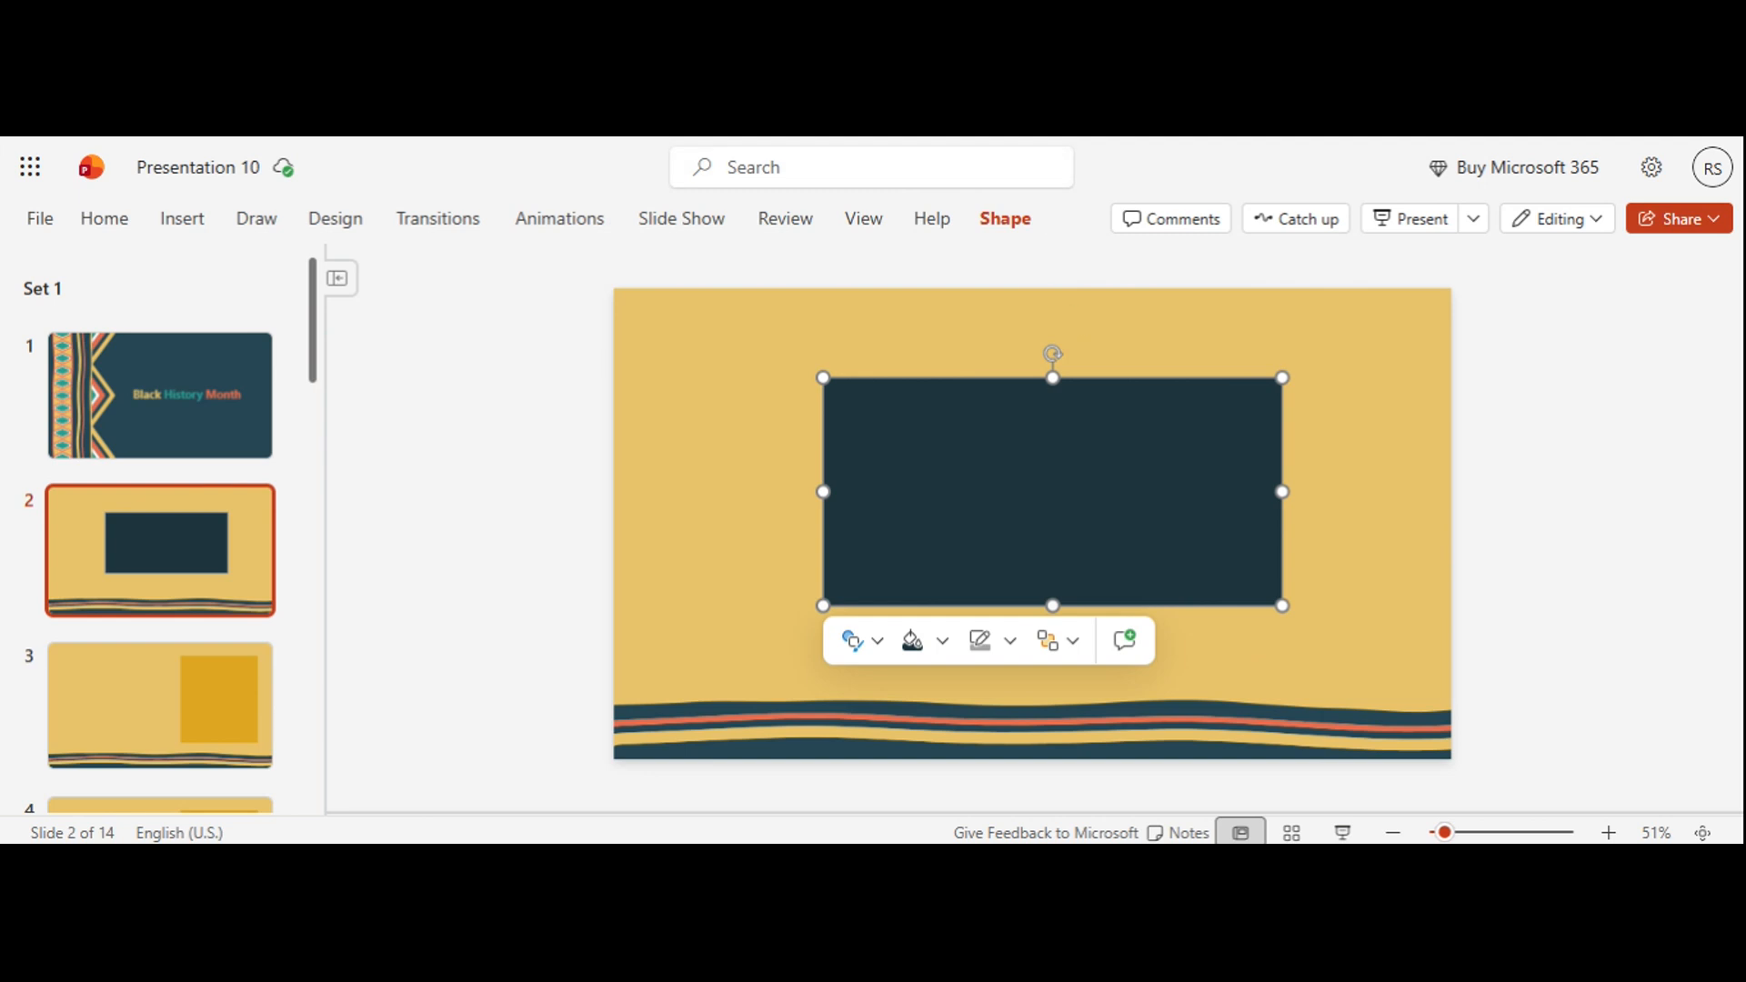
Step: Draw a text box inside the dark rectangle on slide 2 and leave it without entering any text
click(177, 226)
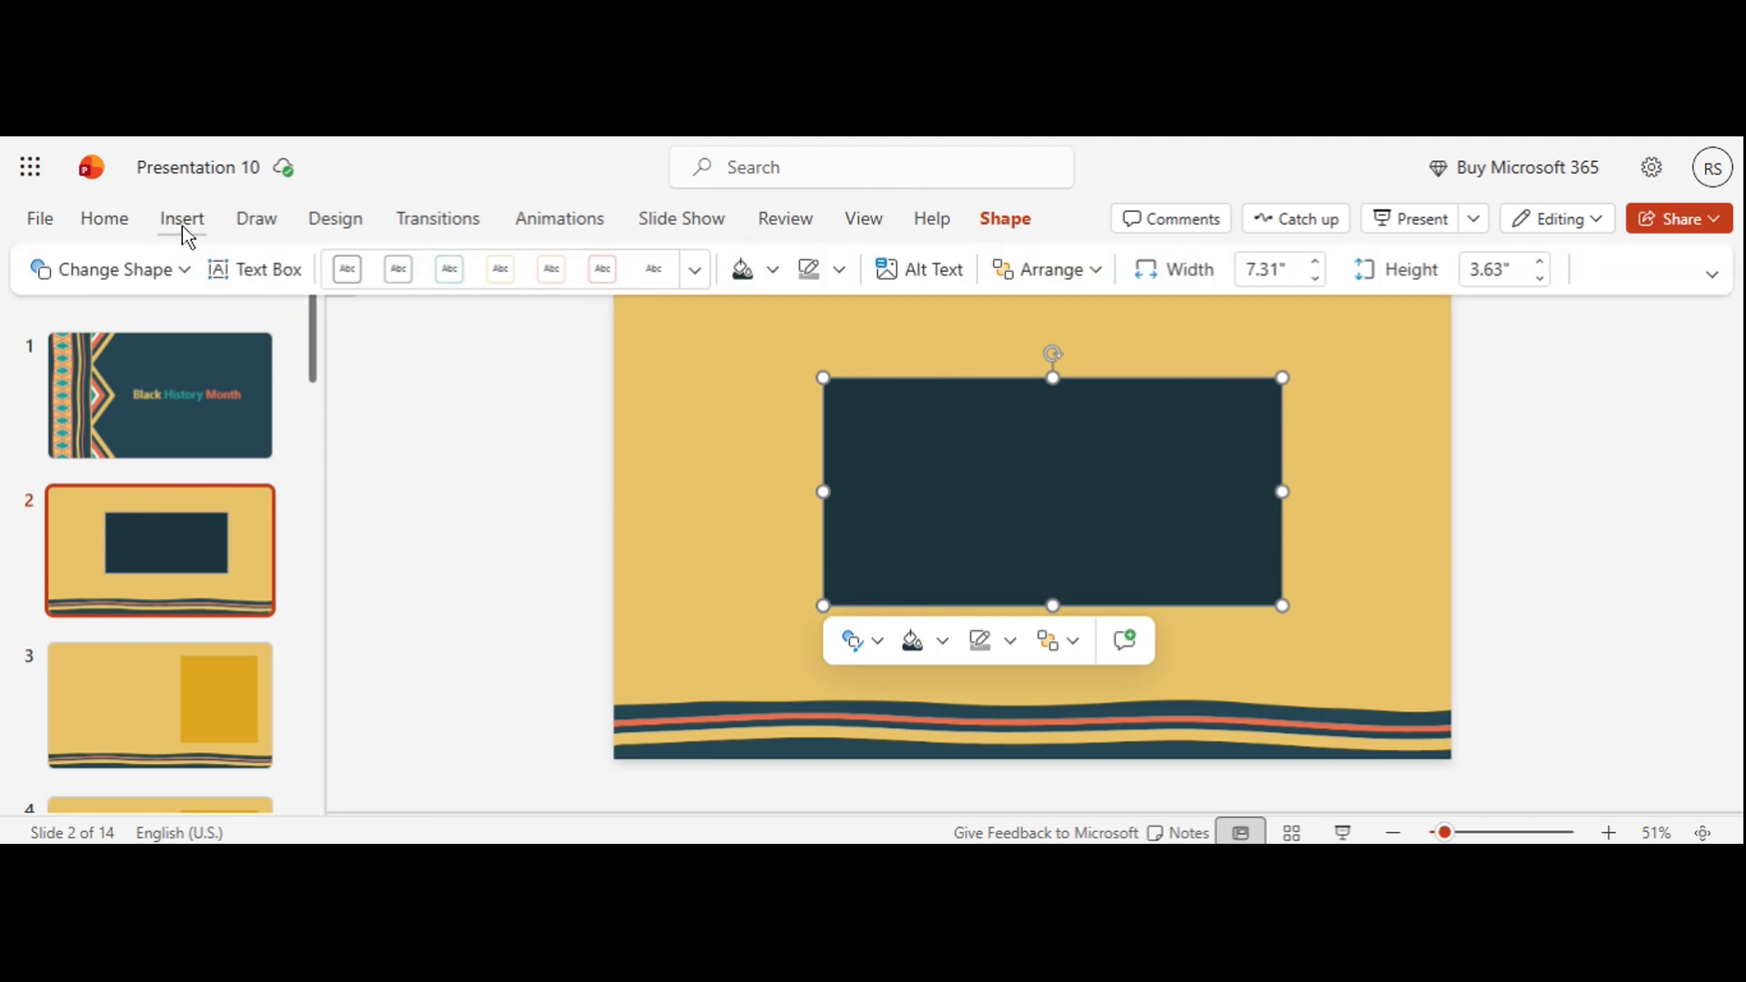
click(255, 283)
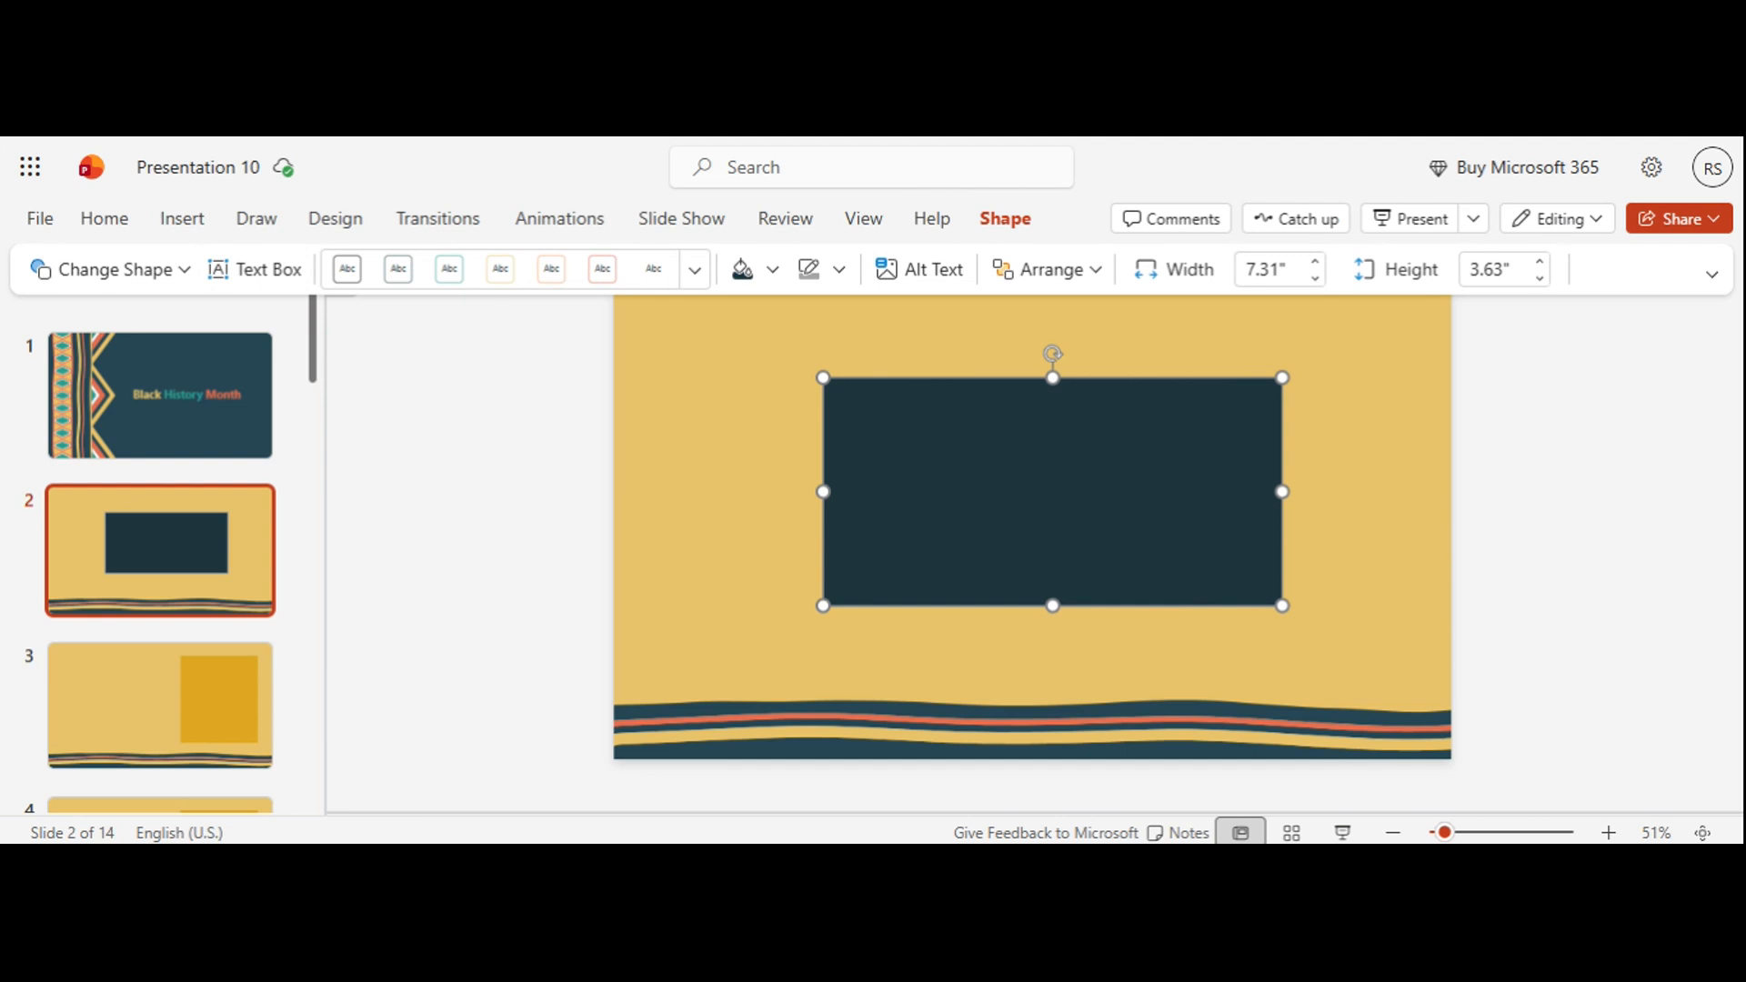
drag(853, 411, 1164, 573)
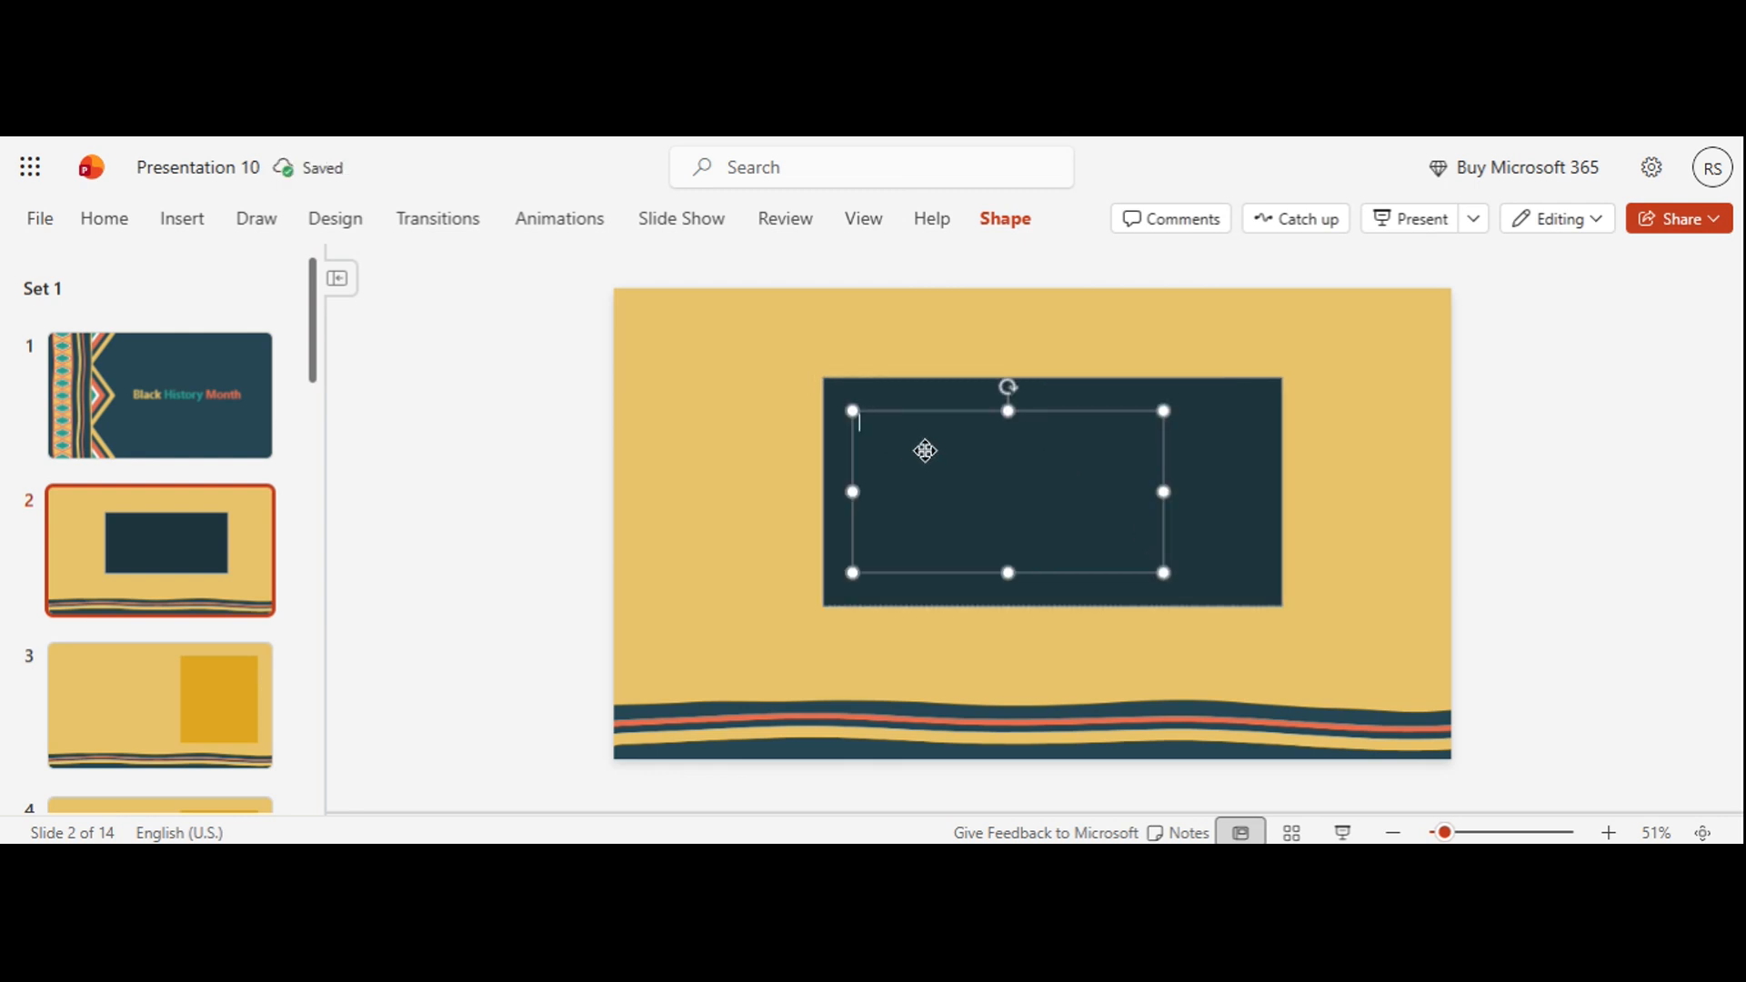
click(1008, 220)
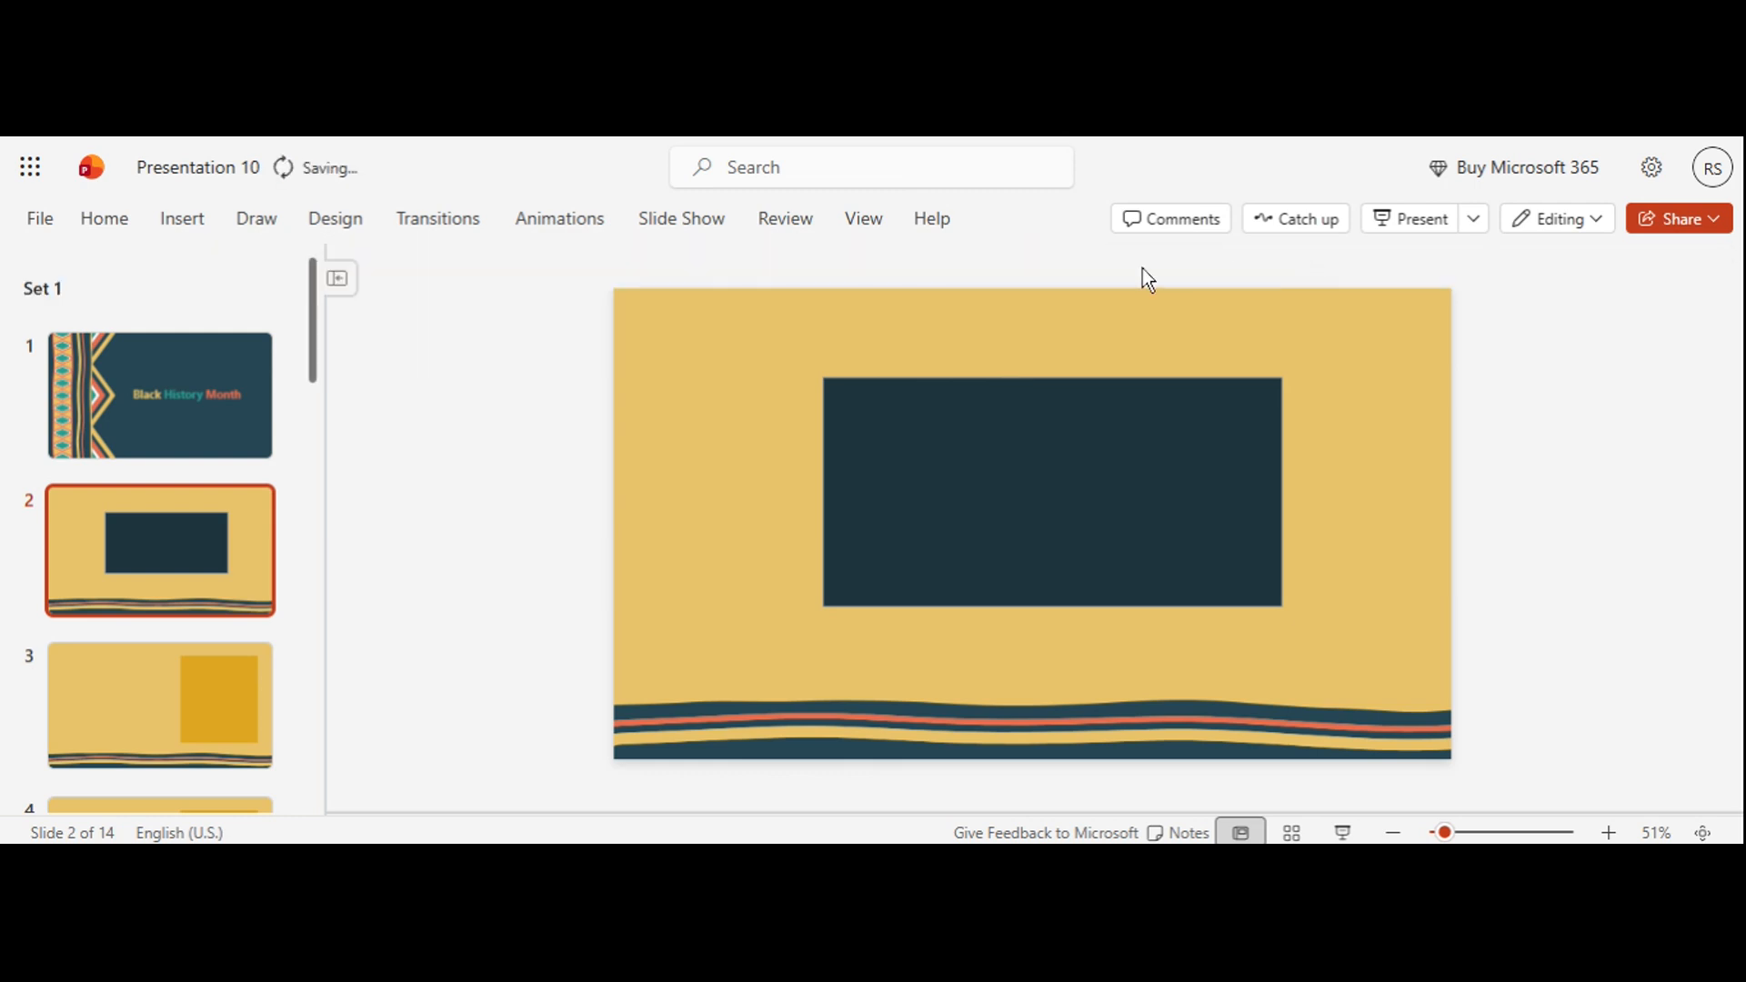
click(934, 219)
Step: Resize the dark rectangle from its upper-right corner so it is narrower and slightly shorter
click(964, 439)
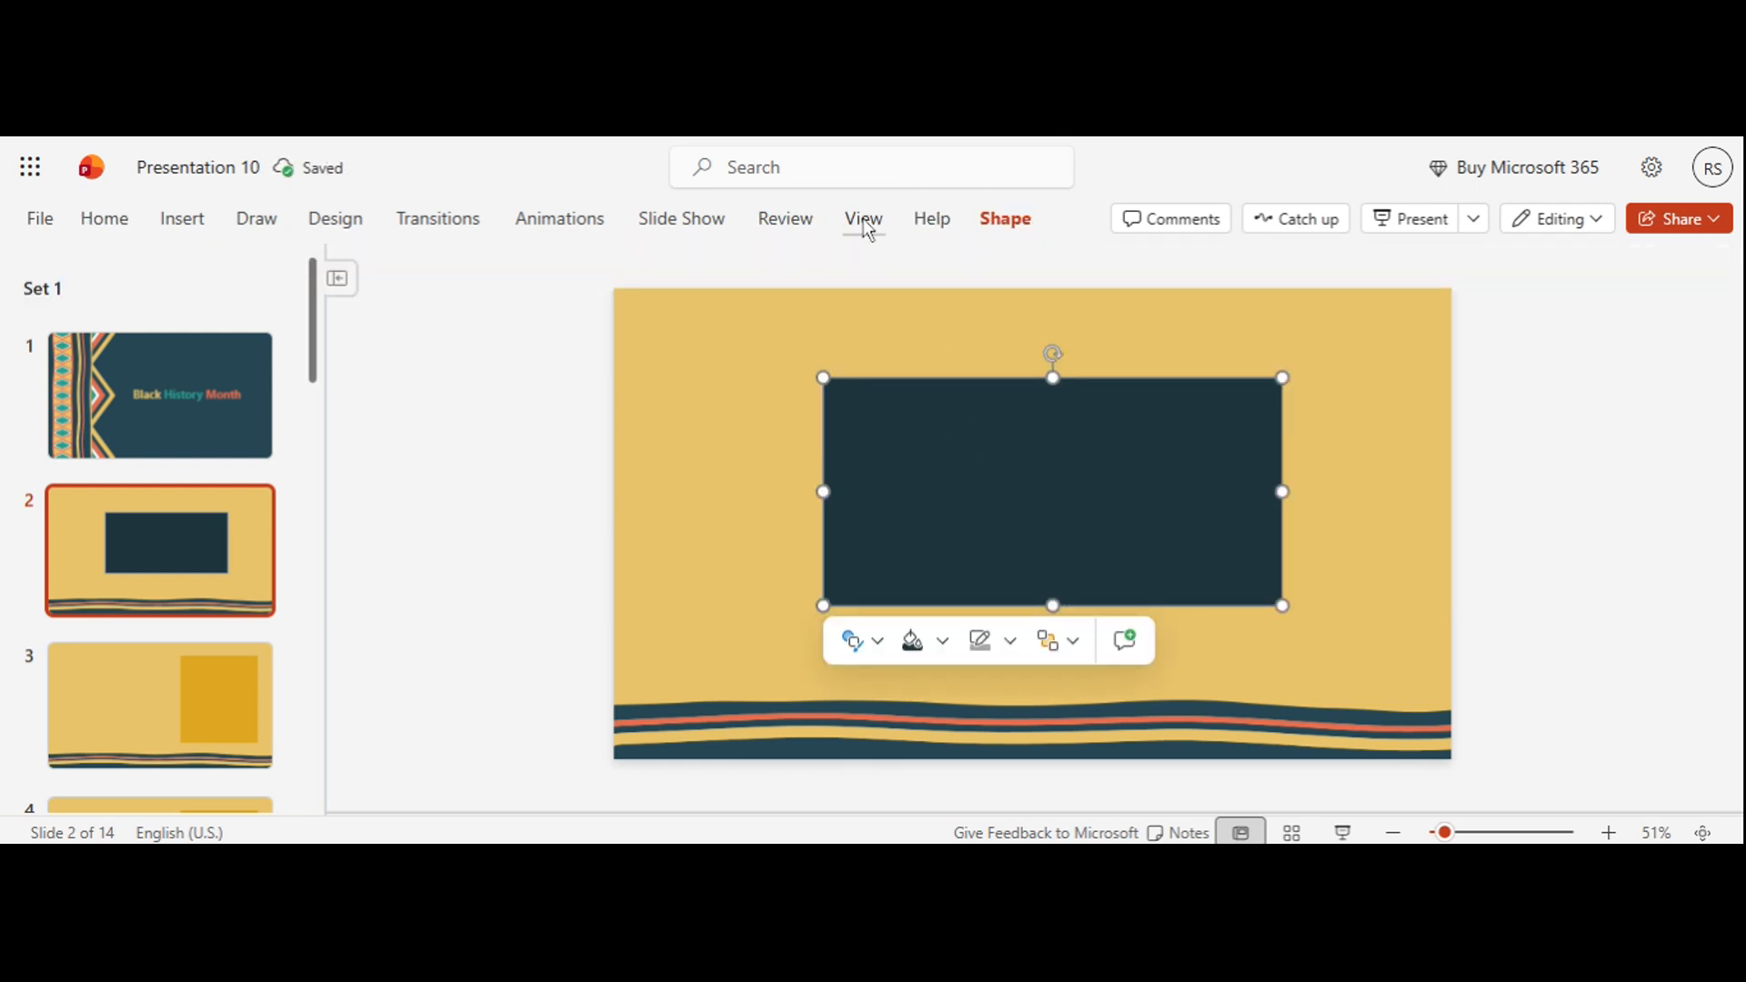
click(982, 220)
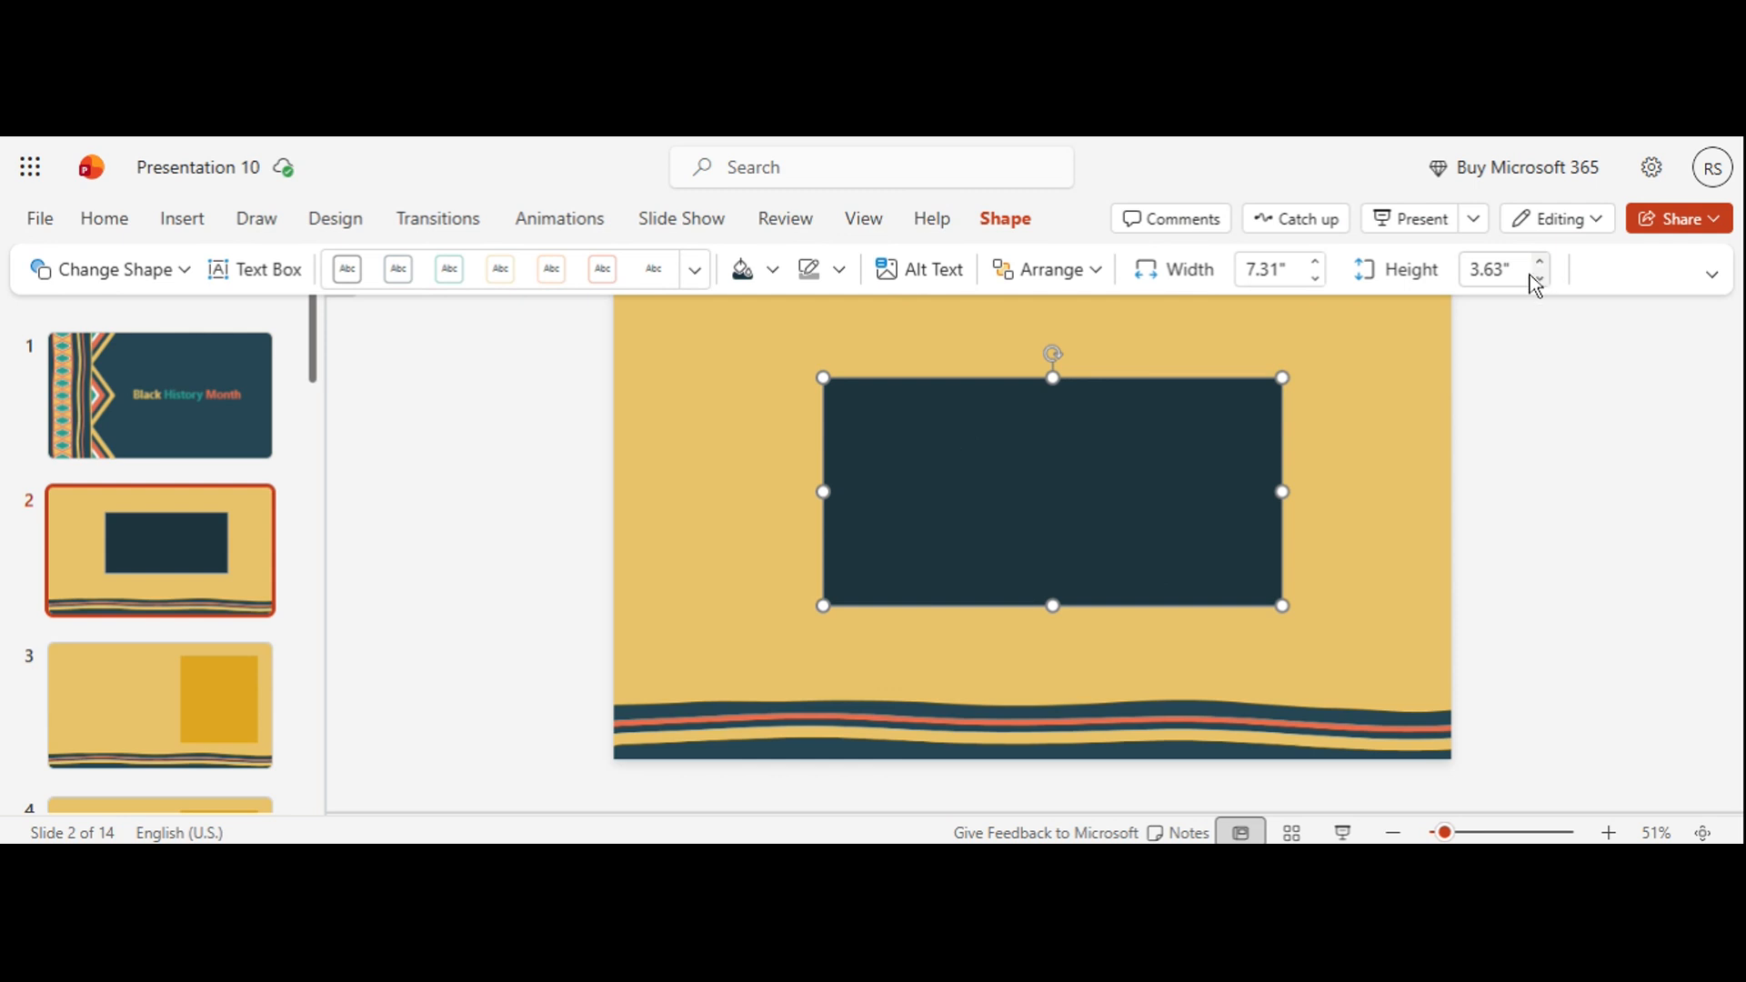
drag(1283, 377, 1232, 383)
click(1279, 426)
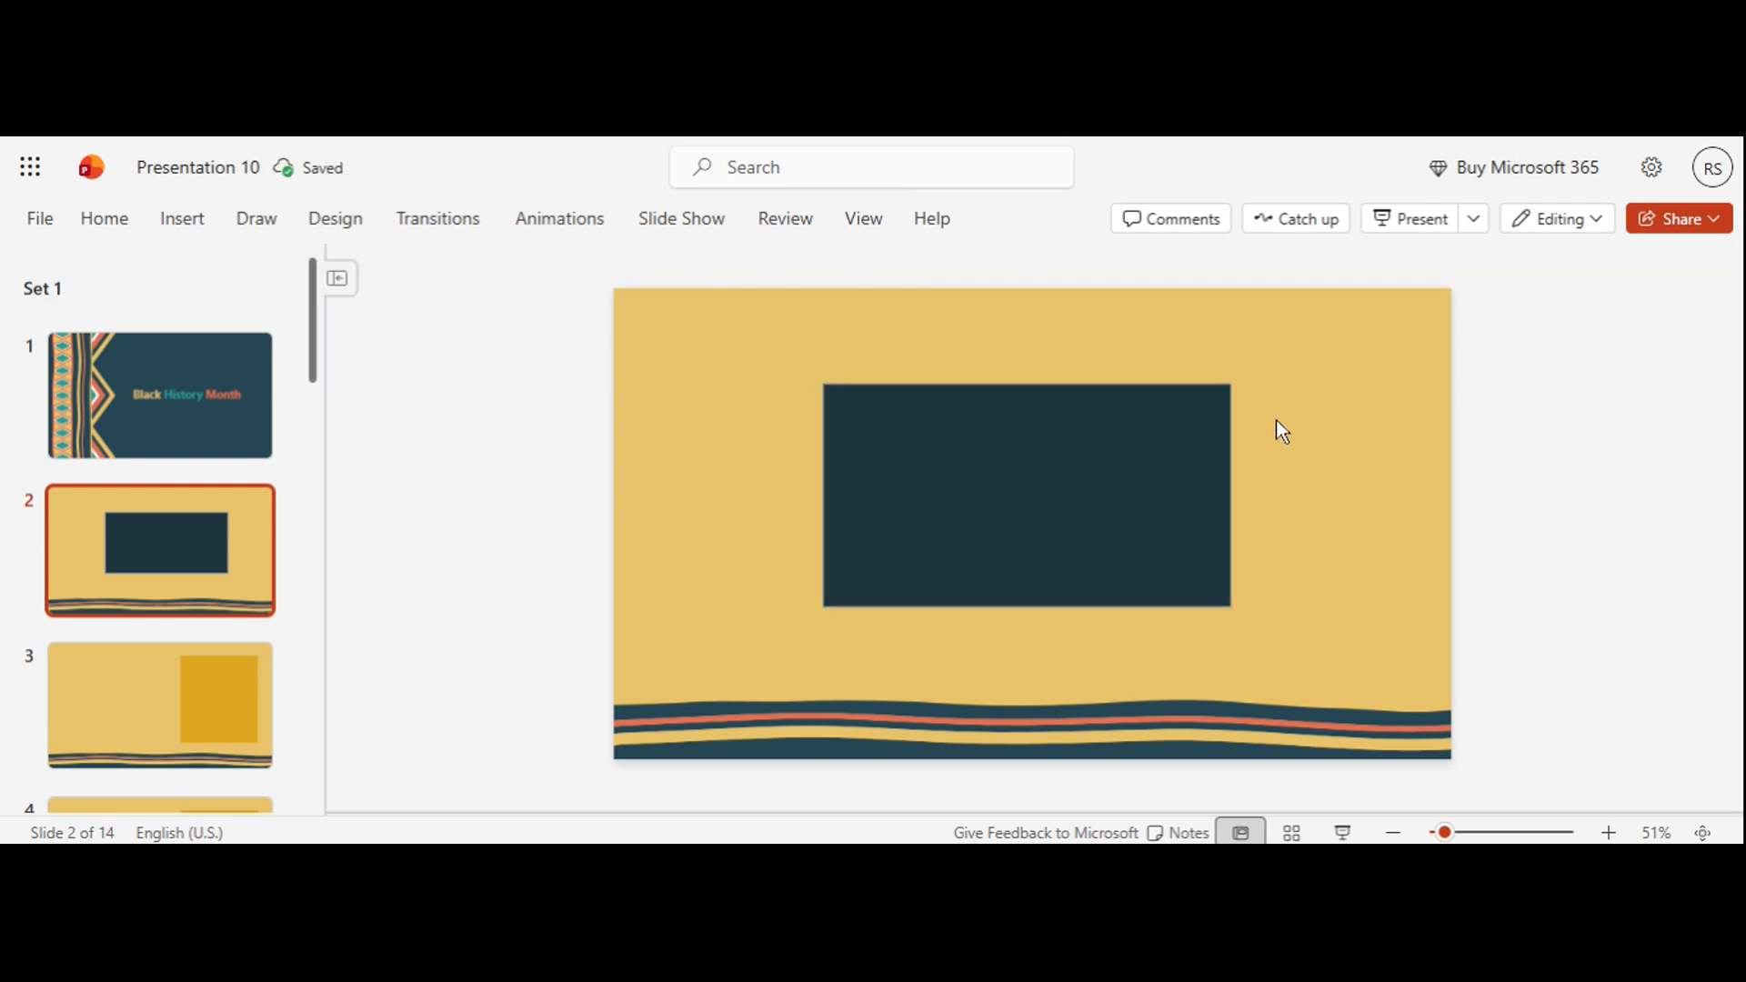
click(1065, 503)
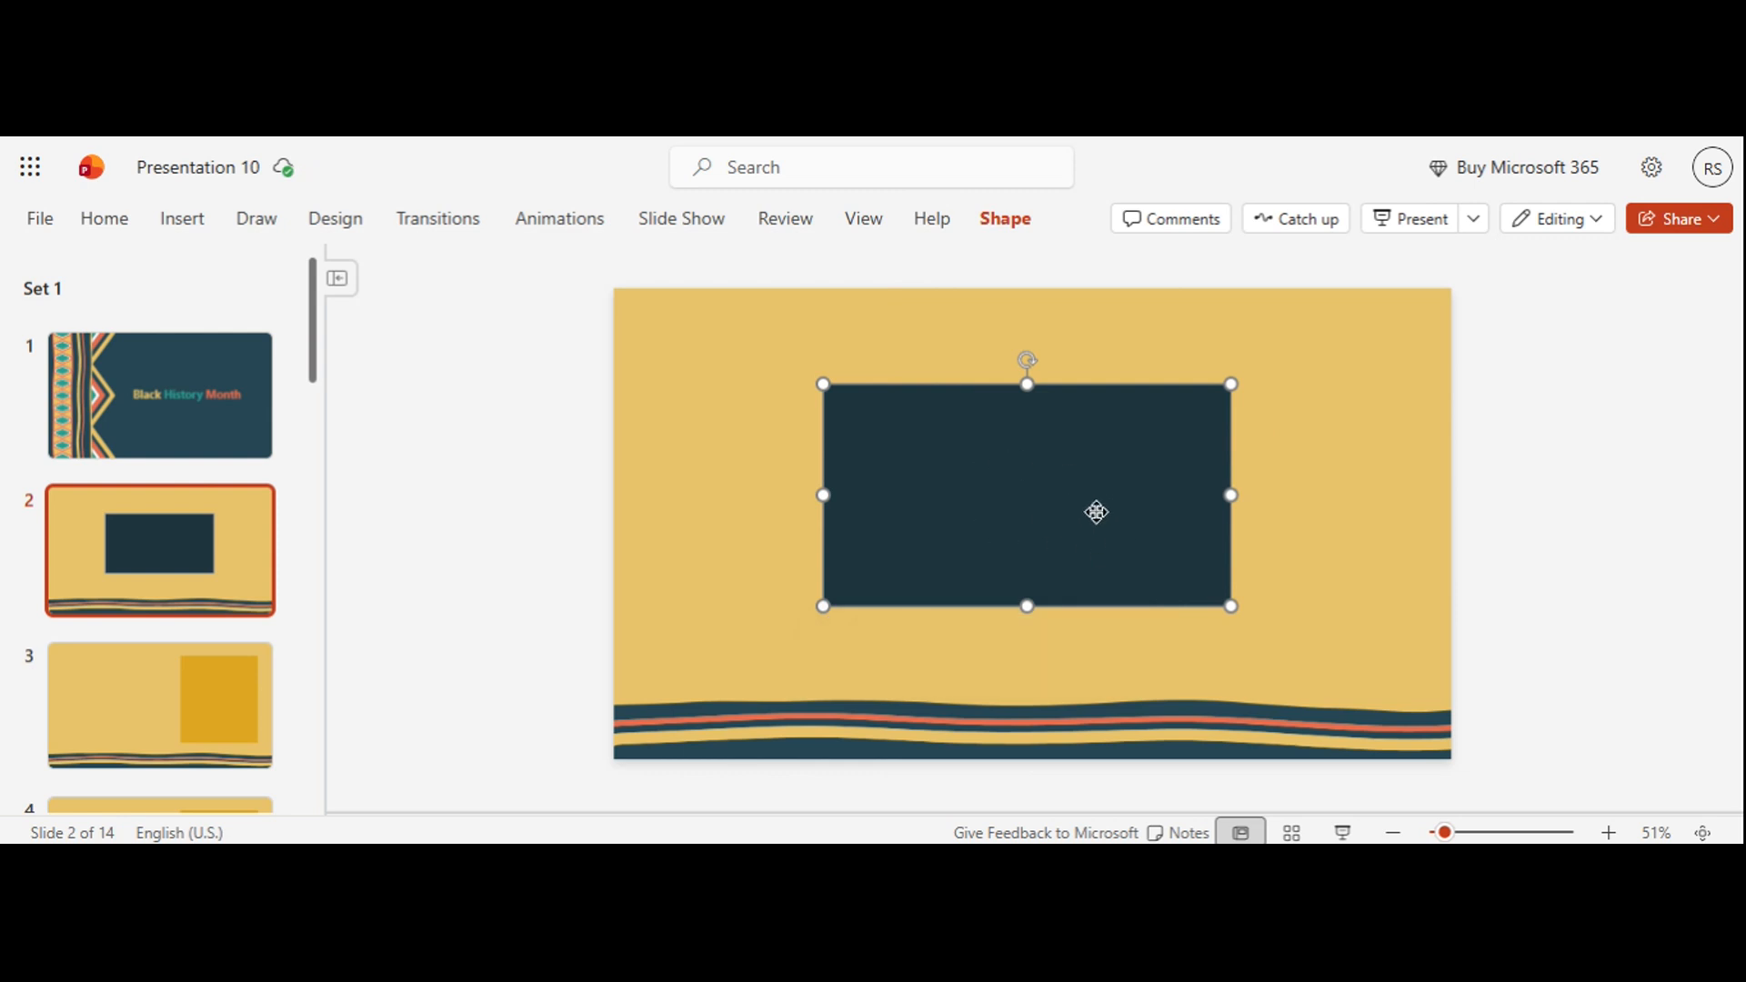
click(1286, 480)
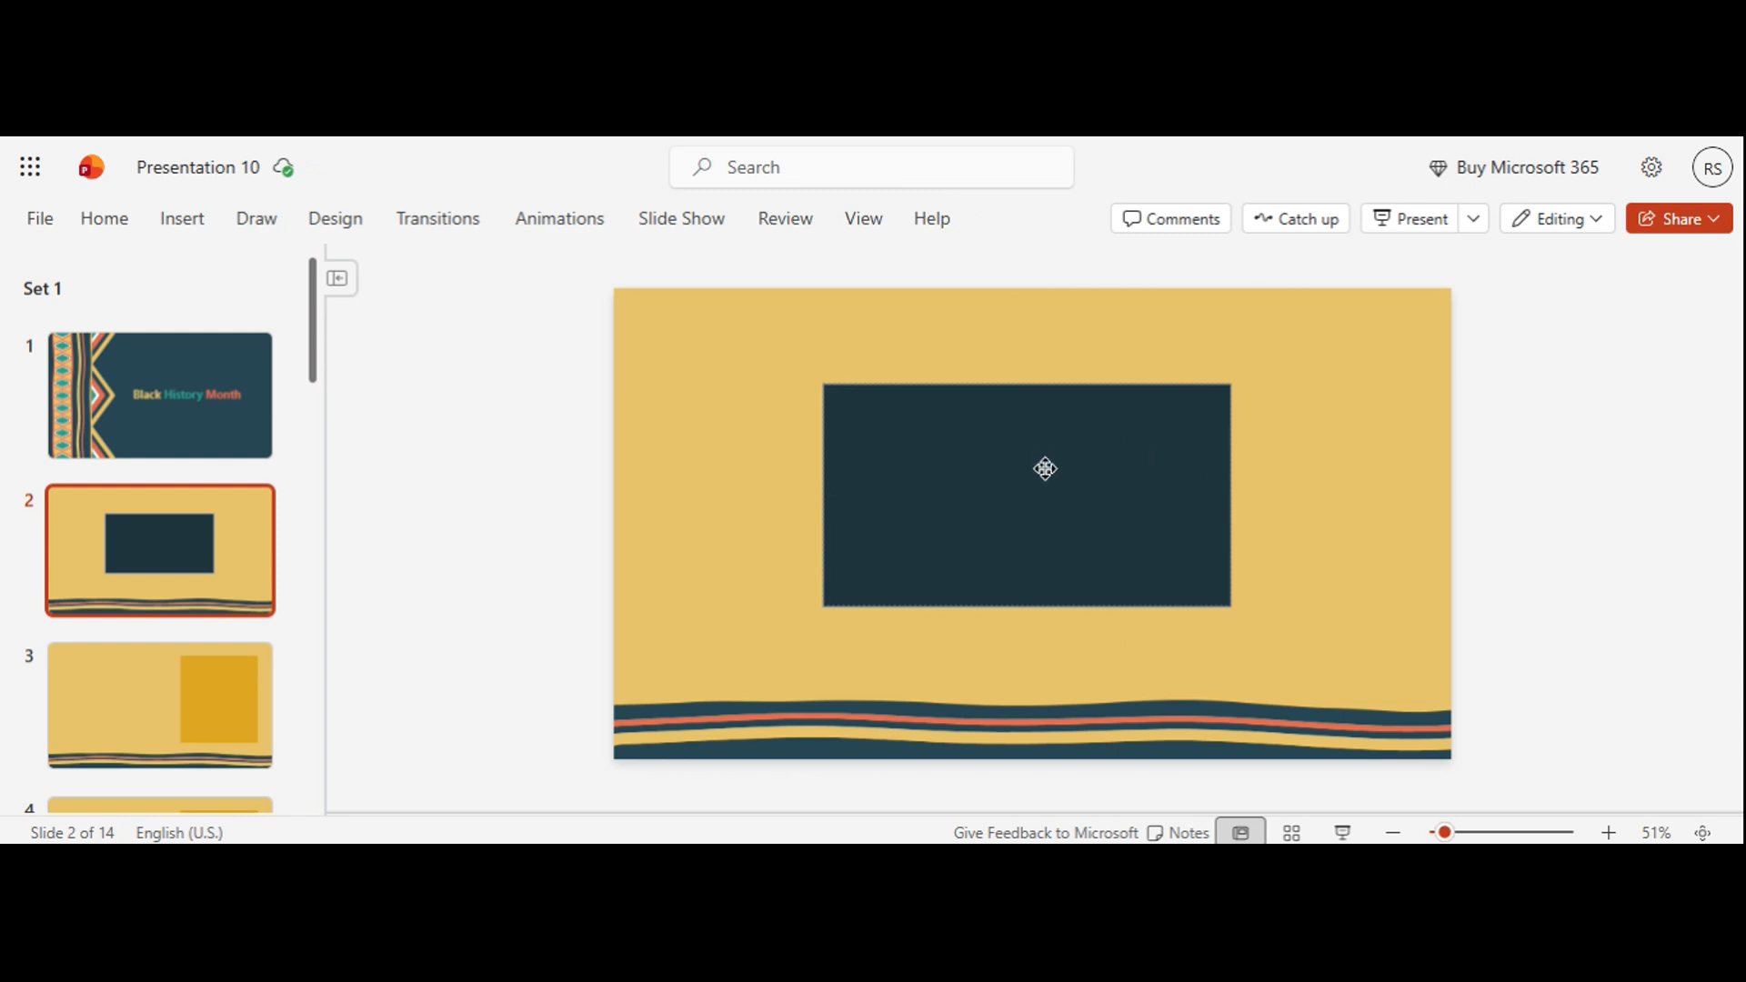